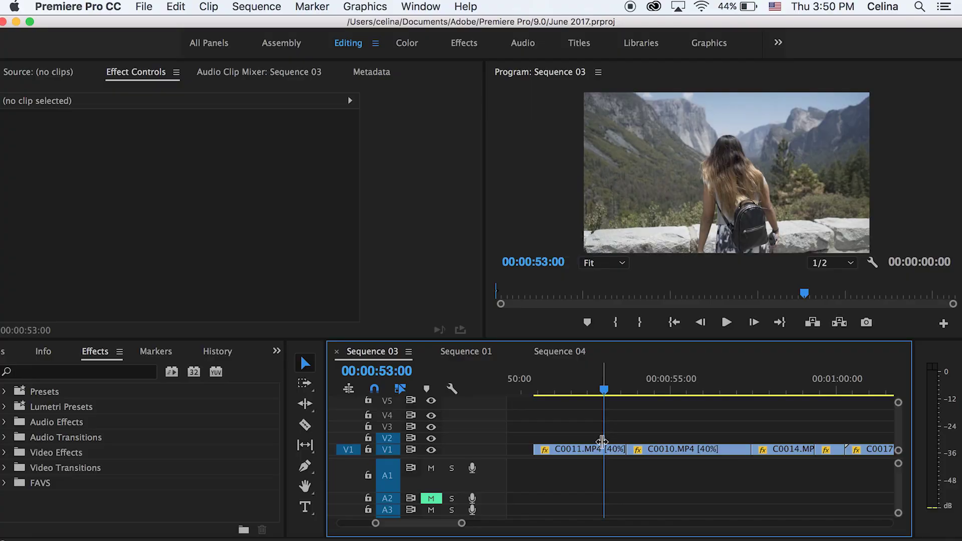
- Search the effects for "twirl" and apply the Distort Twirl video effect to clip C0011.MP4
left_click(602, 450)
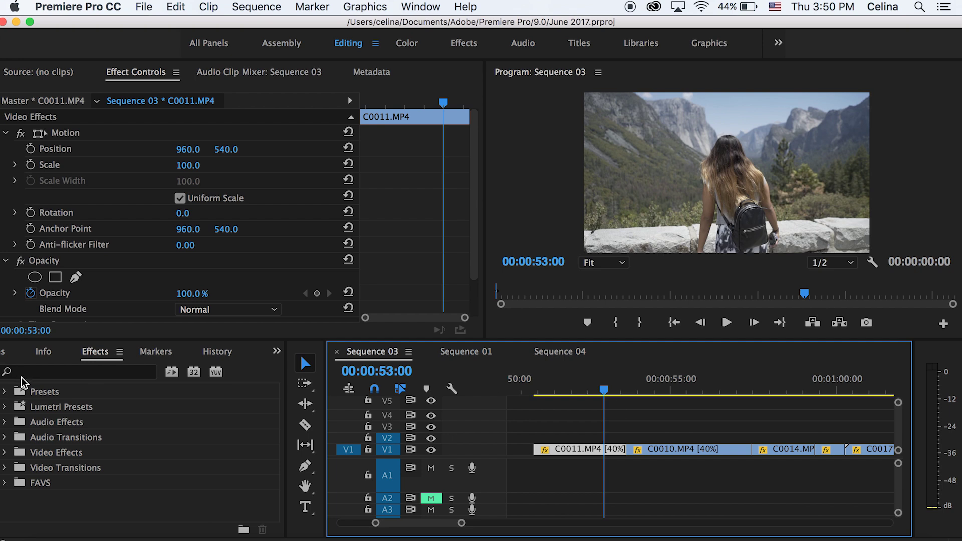
left_click(550, 380)
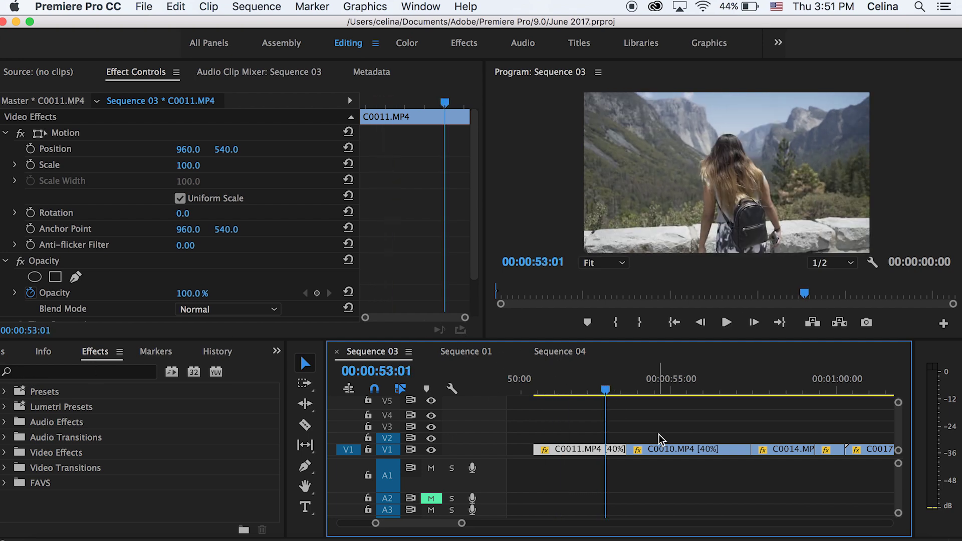
left_click(659, 436)
left_click(113, 372)
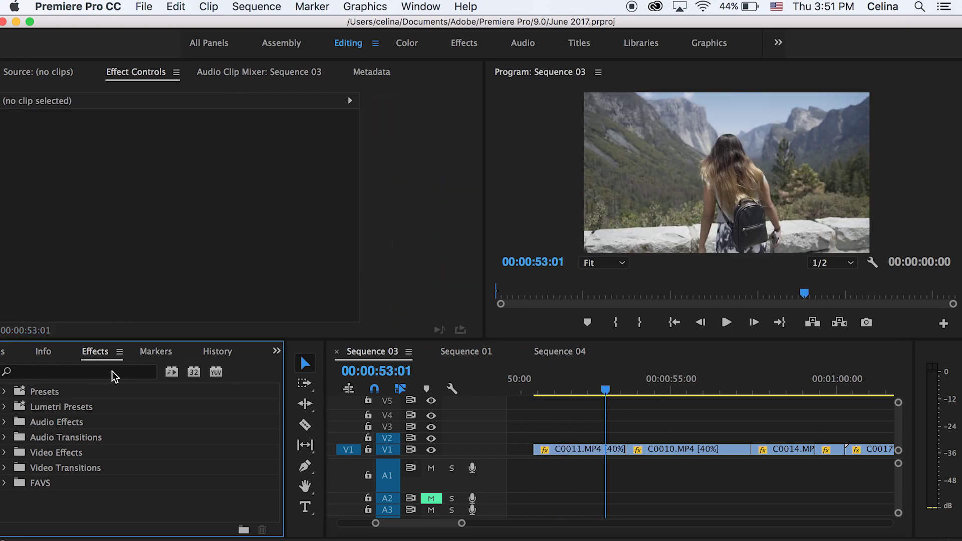
type("twirl")
left_click_drag(45, 495, 603, 443)
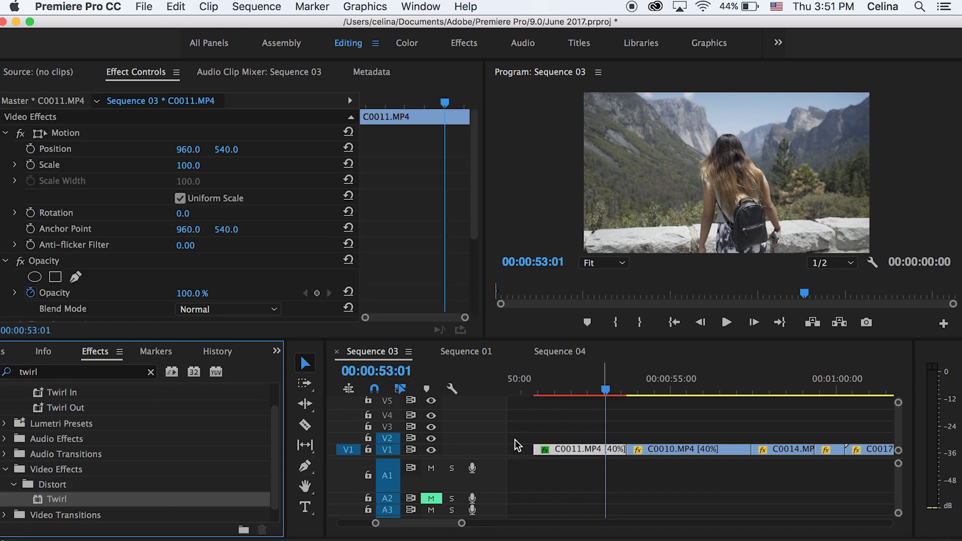
- Try a Twirl angle of 60° and a Twirl Radius of 0 on the clip, and reset both values
scroll(354, 253, "down", 5)
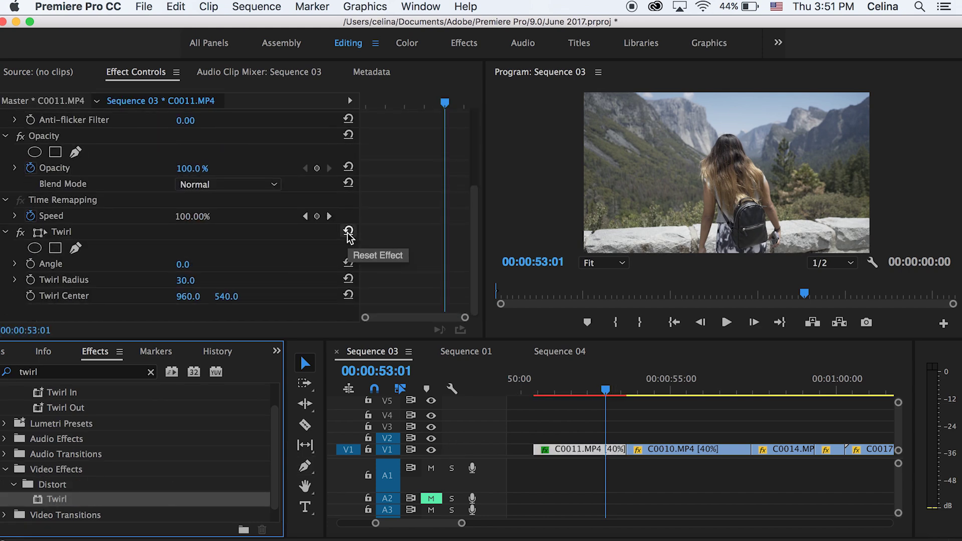
mouse_move(184, 264)
left_mouse_down()
mouse_move(202, 267)
mouse_move(185, 273)
left_mouse_up()
key("super+z")
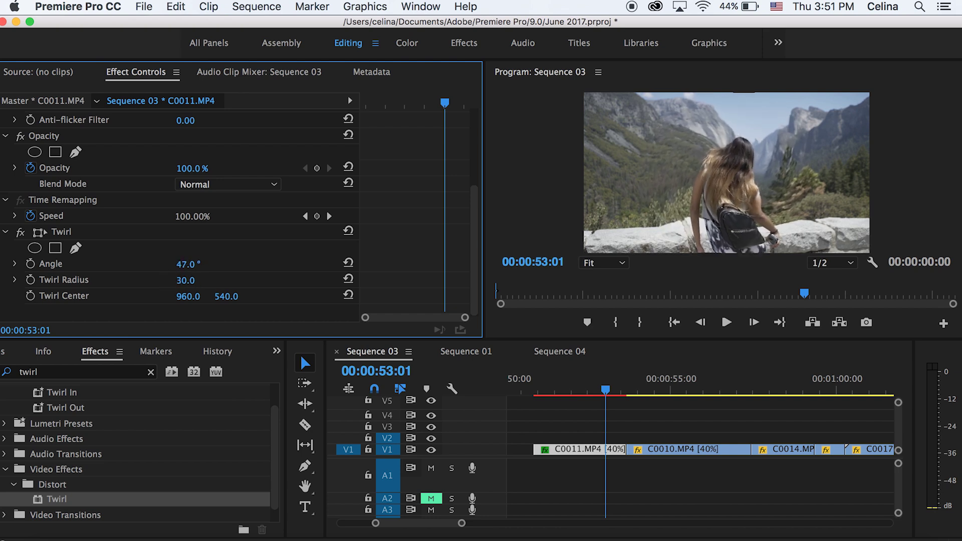
left_click(198, 264)
type("60")
key("Return")
left_click_drag(188, 280, 166, 280)
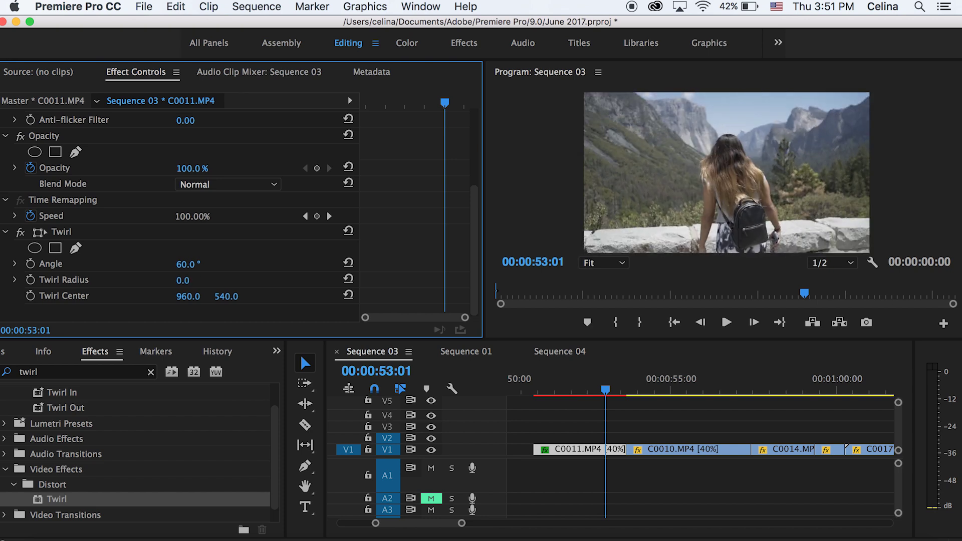
left_click(349, 279)
left_click(348, 263)
- Start keyframing the Twirl effect's Angle and Twirl Radius at 00:00:53:05 in clip C0011.MP4
left_click(615, 386)
key("=")
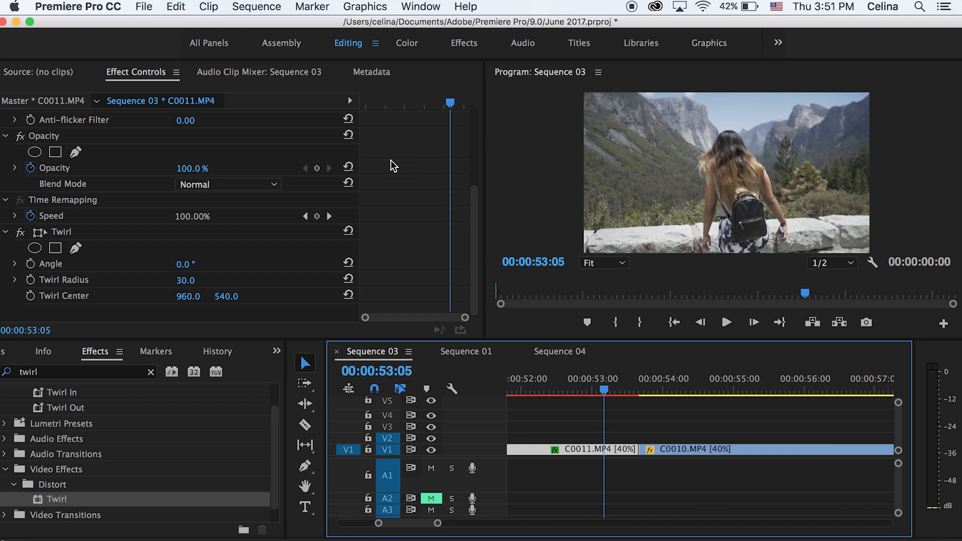
left_click(30, 263)
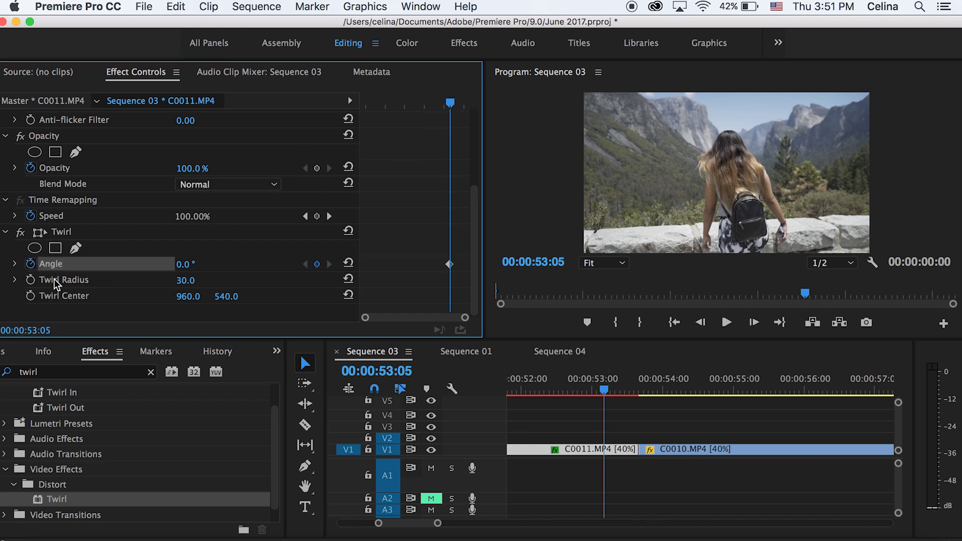
left_click(30, 280)
- At the clip's end, 00:00:53:19, set the Twirl Angle to 99° and the Twirl Radius to 44
left_click_drag(450, 106, 469, 105)
key("Right")
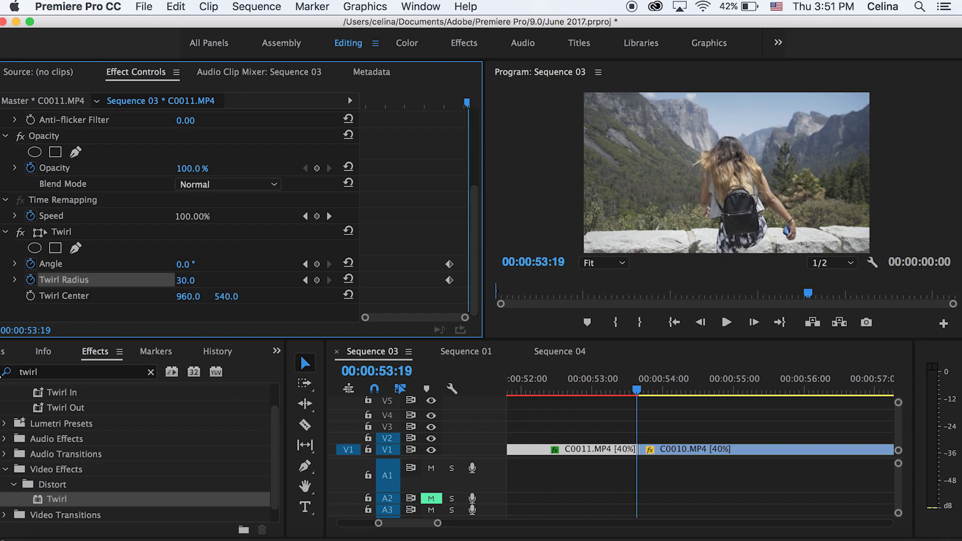
mouse_move(184, 264)
left_mouse_down()
mouse_move(245, 264)
mouse_move(206, 264)
mouse_move(190, 280)
left_mouse_up()
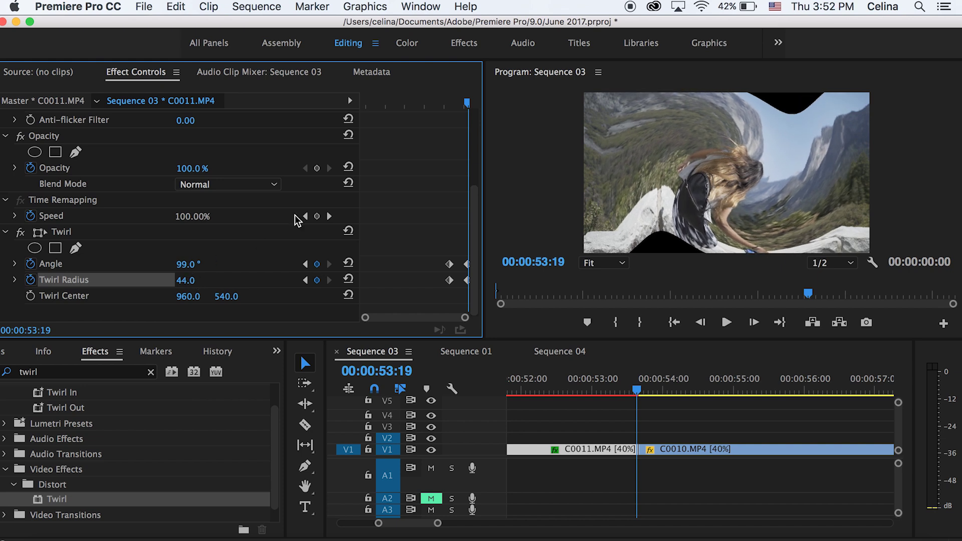
- Set the clip's Scale to 154 and add a Scale keyframe at 00:00:53:19
scroll(383, 183, "up", 5)
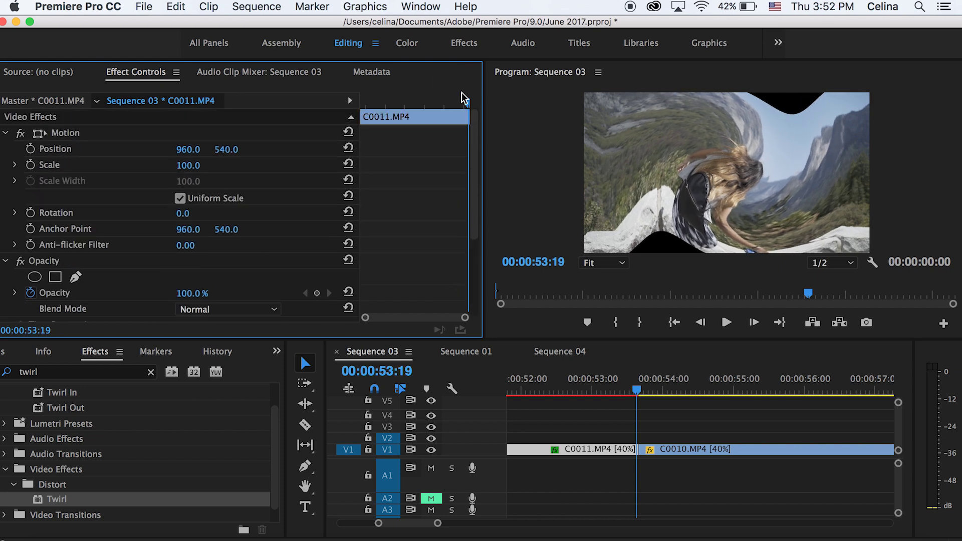
scroll(447, 143, "down", 5)
scroll(459, 135, "up", 5)
left_click_drag(190, 170, 218, 171)
left_click(30, 164)
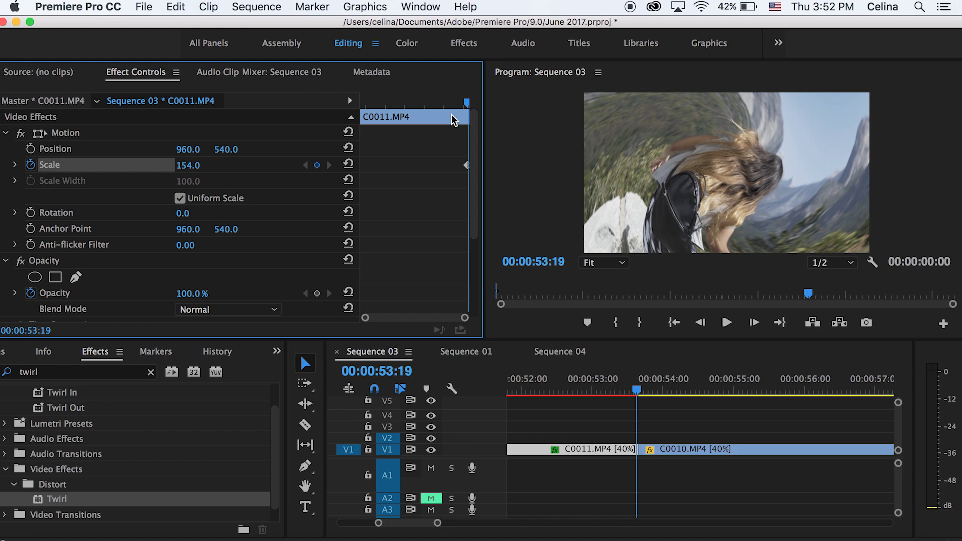
- Add a second Scale keyframe at 00:00:53:05, aligned with the first Twirl keyframes, with Scale reset to its default
left_click(452, 106)
scroll(449, 145, "down", 5)
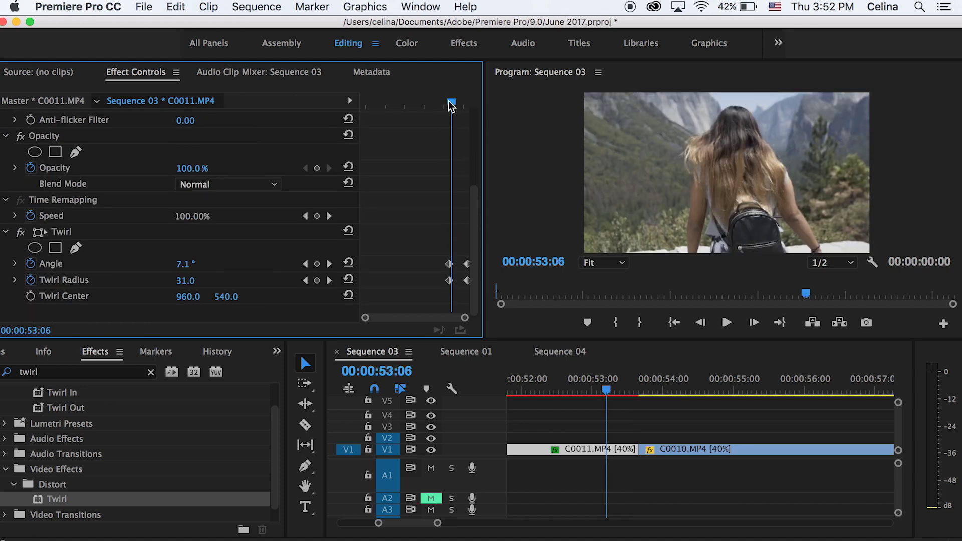
left_click_drag(451, 104, 450, 105)
scroll(449, 186, "up", 5)
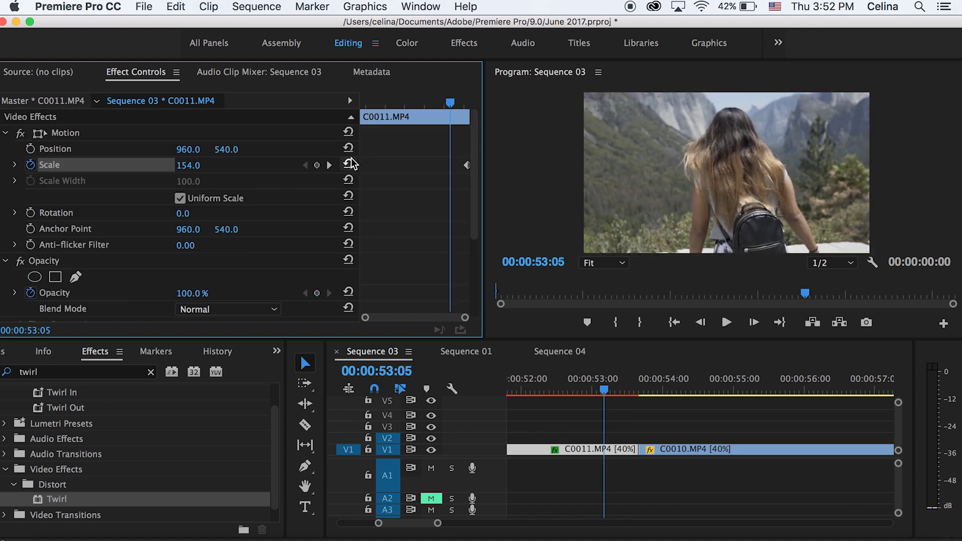
left_click(346, 164)
- Play back the end of clip C0011.MP4 to review the twirl and zoom animation
left_click(445, 103)
key("space")
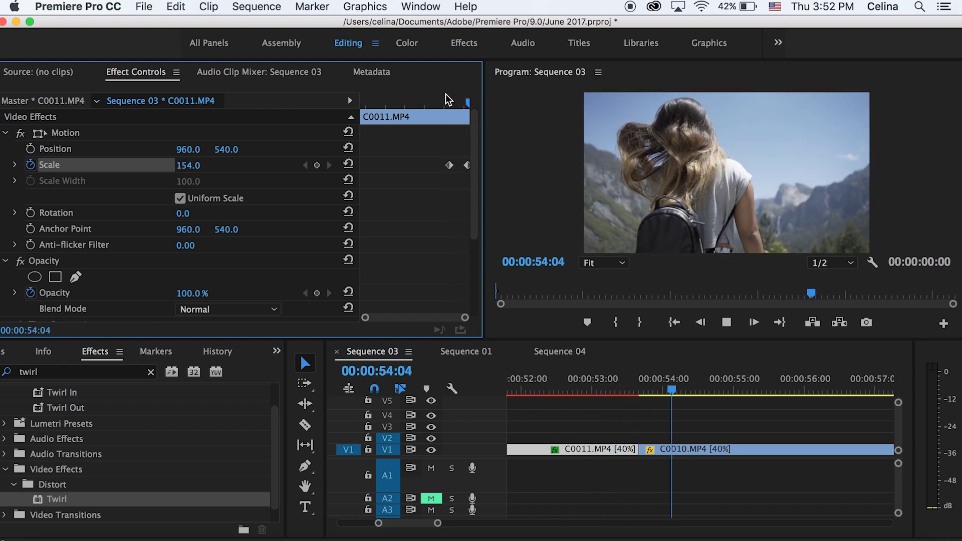
left_click(434, 99)
mouse_move(434, 95)
left_mouse_down()
mouse_move(471, 100)
mouse_move(449, 95)
left_mouse_up()
key("space")
key("space")
scroll(425, 256, "down", 5)
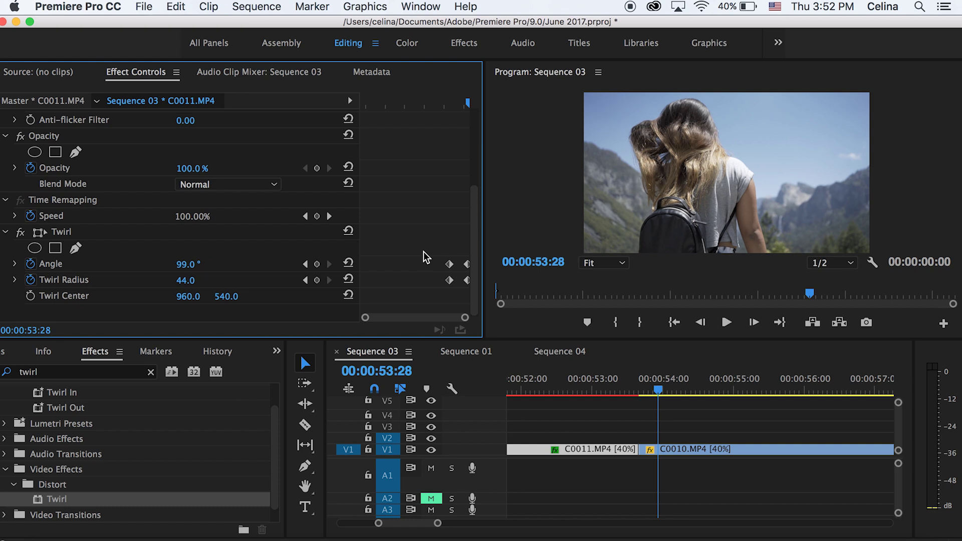
scroll(426, 256, "up", 3)
scroll(426, 256, "down", 3)
- Save clip C0011.MP4's Motion and Twirl effects together as a preset named "Twirl Transition" with type Scale
left_click(636, 423)
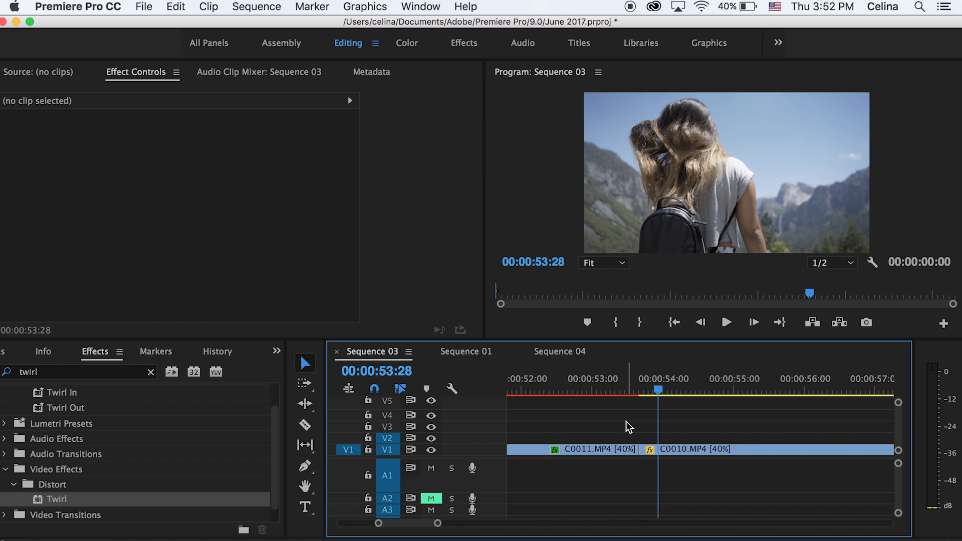
left_click(612, 452)
scroll(447, 246, "down", 3)
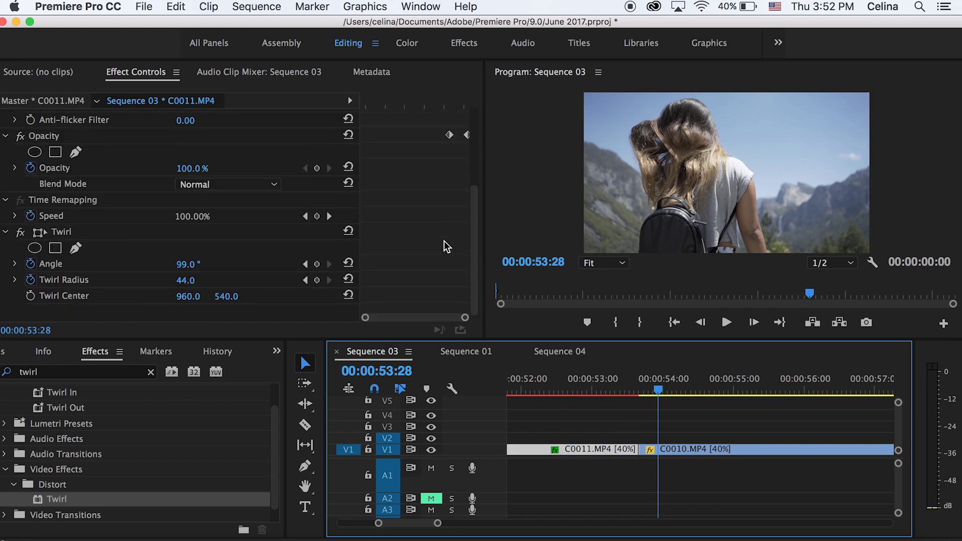
left_click(61, 232)
scroll(426, 195, "up", 5)
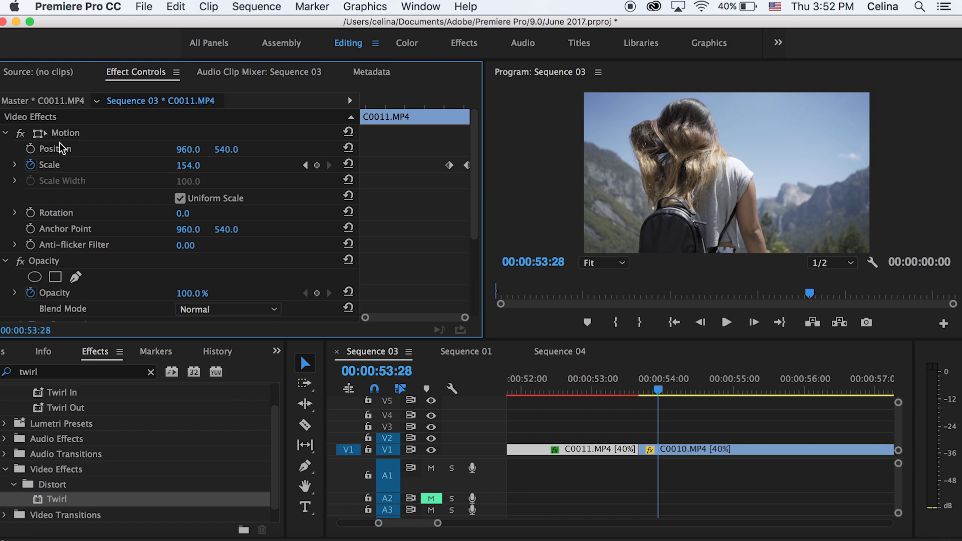
scroll(60, 137, "down", 5)
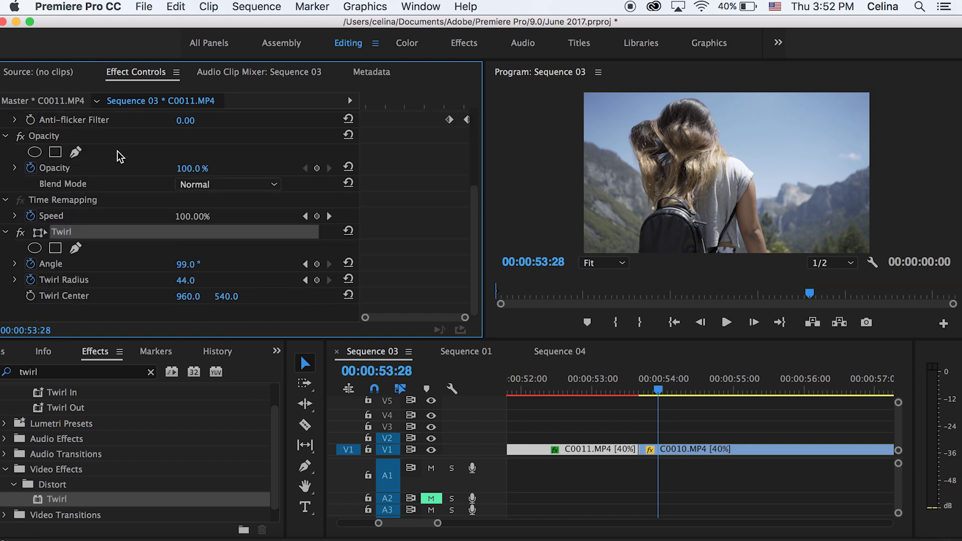
right_click(76, 236)
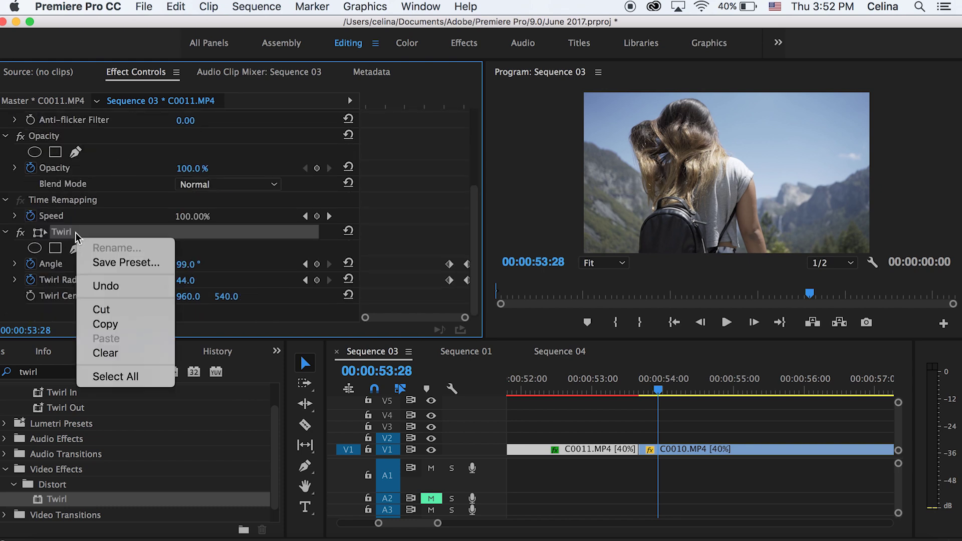
left_click(114, 264)
left_click(463, 212)
double_click(464, 212)
type("Transition")
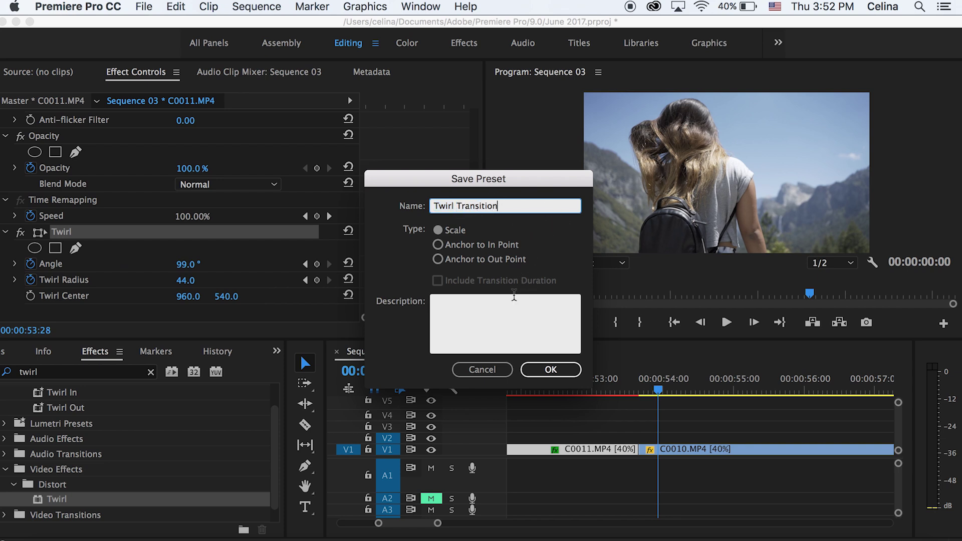
left_click(556, 371)
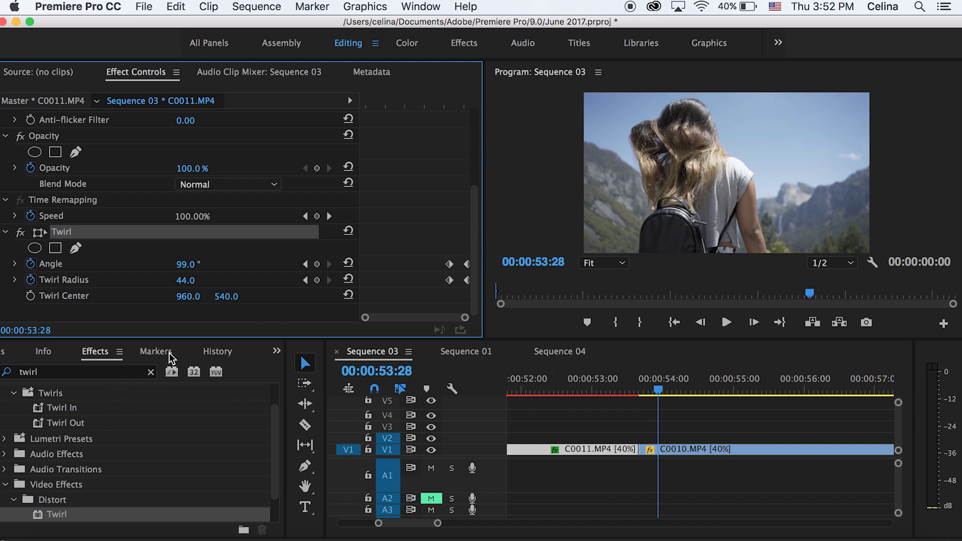
- Search the effects for "twirl t" and apply the Twirl Transition preset to clip C0010.MP4
left_click(156, 371)
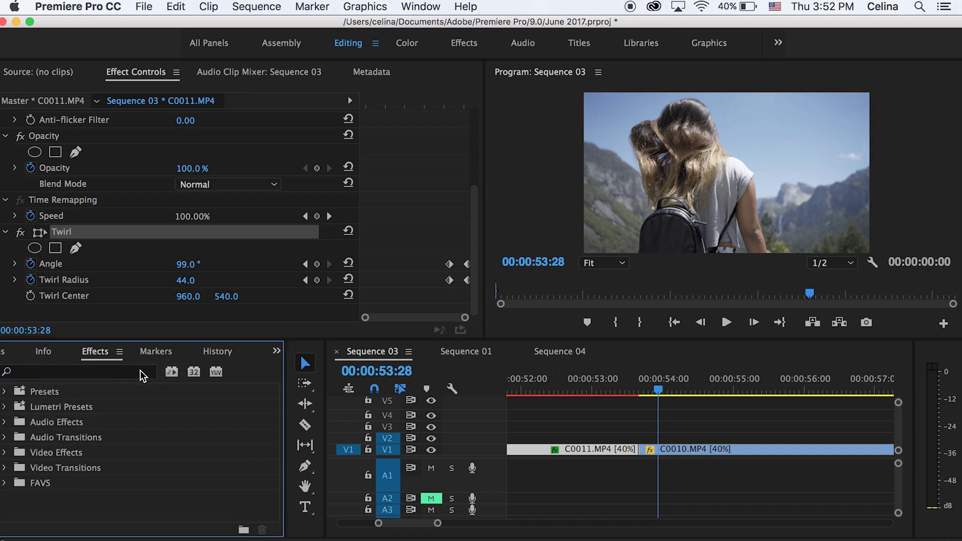
left_click(124, 371)
type("twirl t")
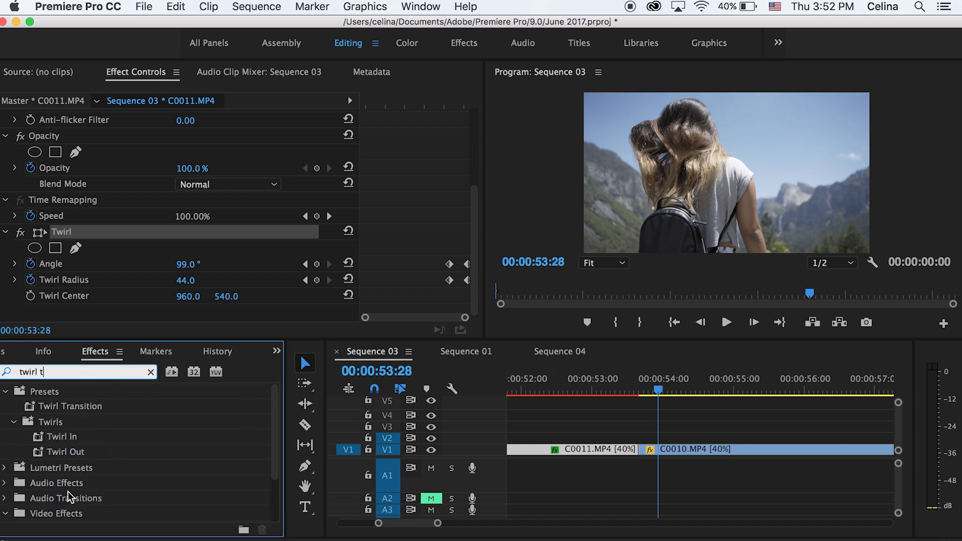
left_click_drag(63, 407, 178, 407)
left_click_drag(609, 444, 664, 449)
- Move C0010.MP4's Scale, Angle and Twirl Radius keyframes to the clip's start in reversed order, so the effect eases back to normal
left_click_drag(368, 101, 449, 119)
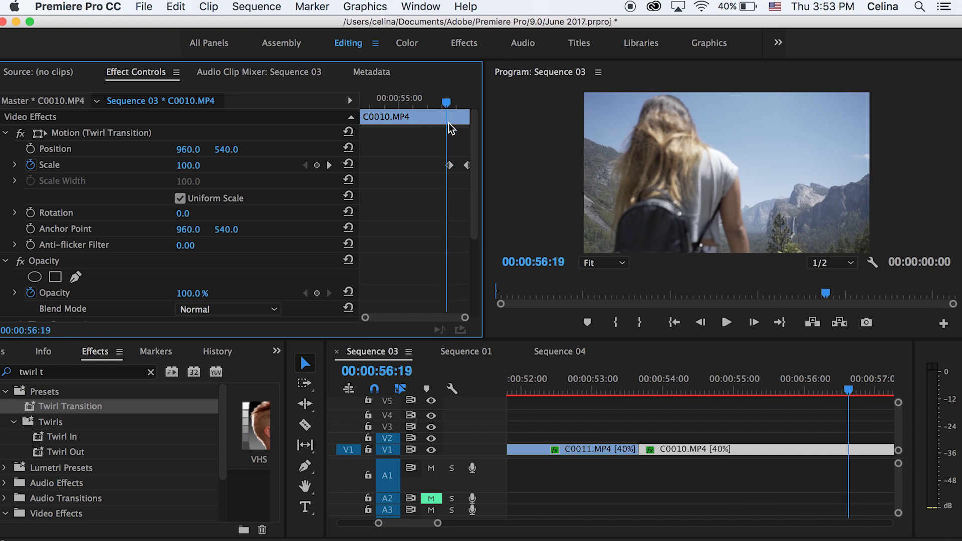
left_click_drag(466, 163, 370, 167)
scroll(381, 202, "down", 5)
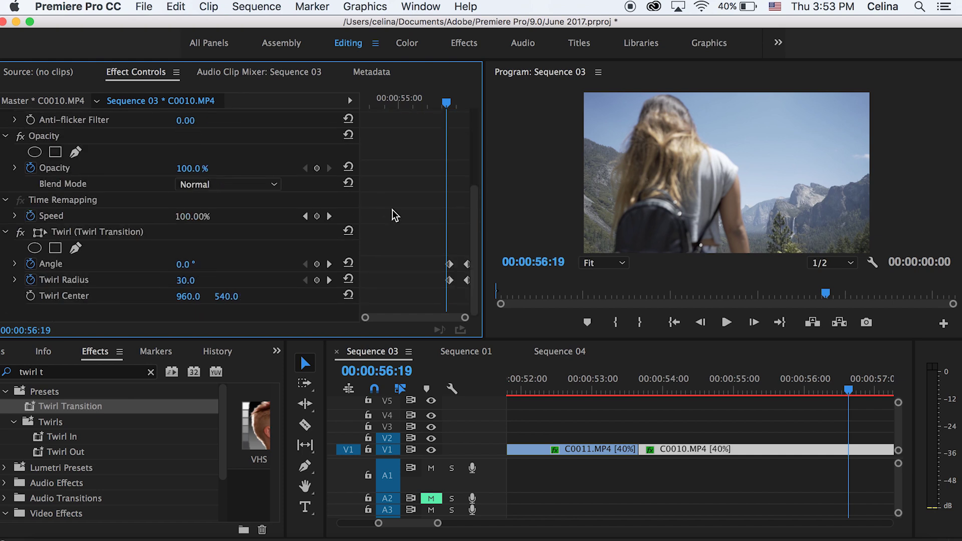
left_click_drag(430, 293, 373, 270)
left_click_drag(412, 295, 365, 268)
- Play back the cut between C0011.MP4 and C0010.MP4 to review the complete twirl transition
left_click_drag(418, 102, 335, 112)
scroll(385, 150, "up", 5)
key("space")
key("space")
left_click(593, 390)
key("space")
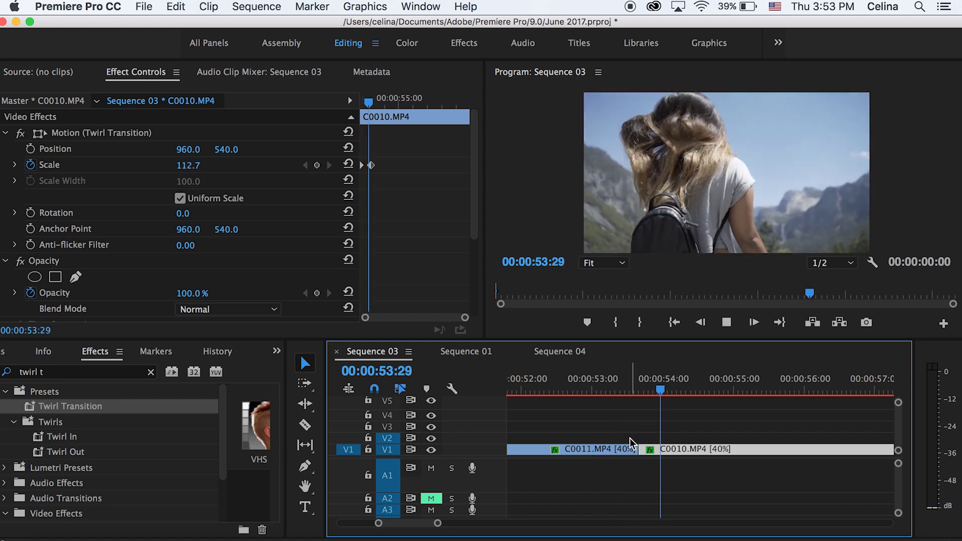
scroll(634, 431, "down", 3)
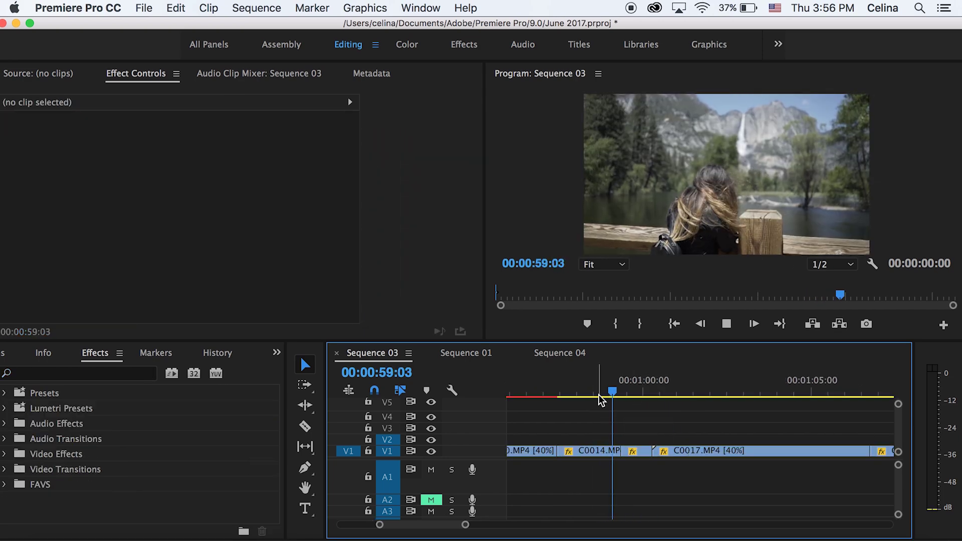
- Move the playhead to 00:00:59:02 and apply the Lens Distortion video effect to clip C0014.MP4
left_click(584, 387)
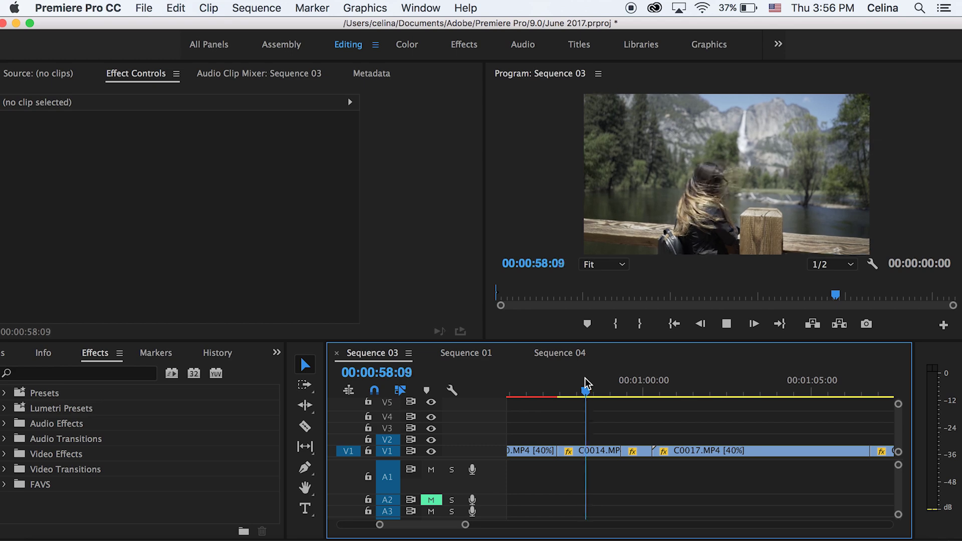
left_click(612, 385)
left_click(601, 453)
left_click(147, 376)
type("le")
type("ns cur")
key("BackSpace")
key("BackSpace")
type("di")
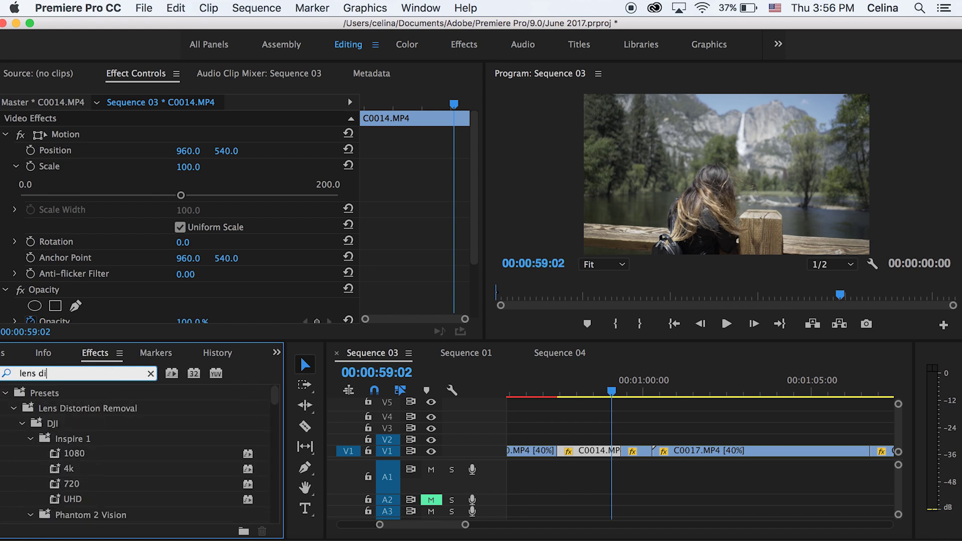
type("stor")
scroll(125, 408, "down", 10)
left_click_drag(118, 485, 624, 462)
key("=")
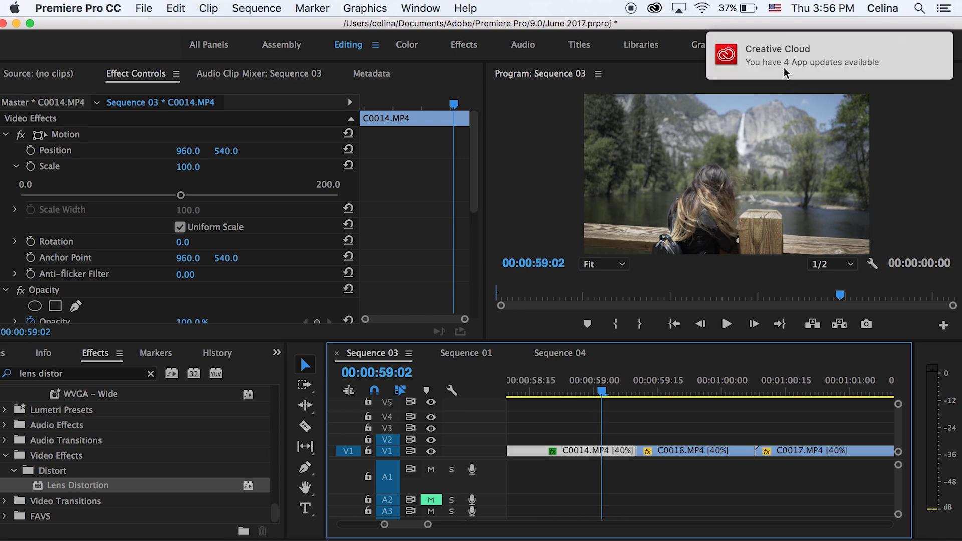
- Try changing the Lens Distortion Curvature on clip C0014.MP4, and reset the effect
scroll(405, 197, "down", 5)
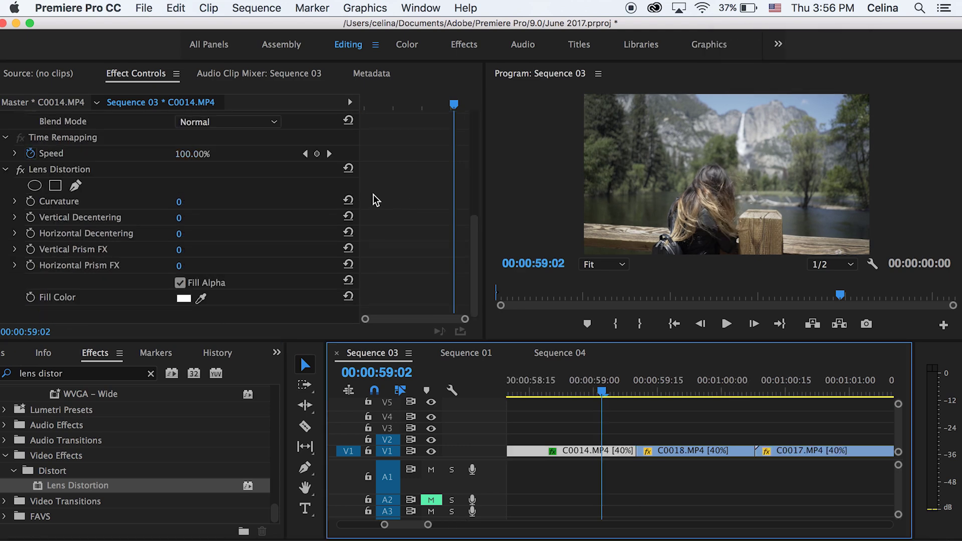
mouse_move(179, 201)
left_mouse_down()
mouse_move(216, 202)
mouse_move(140, 202)
mouse_move(161, 201)
left_mouse_up()
left_click(348, 168)
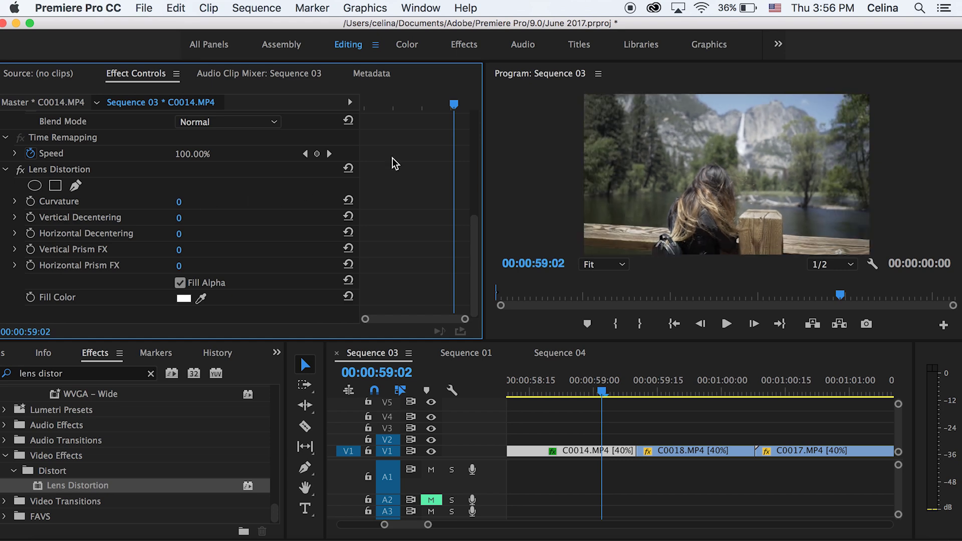
- Keyframe C0014.MP4's Lens Distortion Curvature from 0 at 00:00:59:02 to about -48 at the clip's end
mouse_move(454, 107)
left_mouse_down()
mouse_move(473, 107)
mouse_move(465, 105)
left_mouse_up()
left_click(30, 201)
left_click_drag(178, 201, 196, 203)
left_click_drag(465, 201, 473, 204)
mouse_move(463, 105)
left_mouse_down()
mouse_move(445, 93)
mouse_move(470, 96)
left_mouse_up()
- Play back the end of C0014.MP4 to review the curvature animation
key("space")
left_click(446, 92)
key("space")
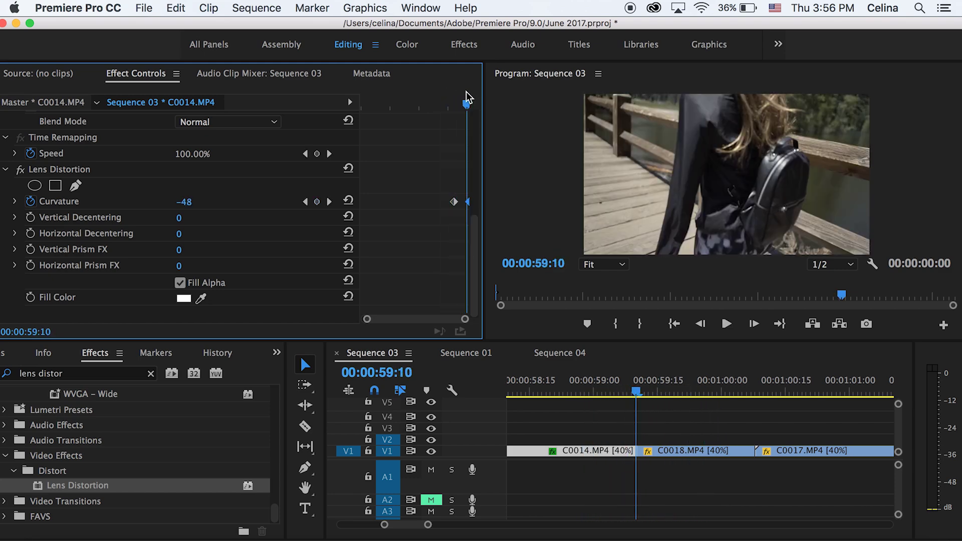
- Apply the Lens Distortion video effect to clip C0018.MP4
scroll(471, 203, "up", 5)
scroll(461, 196, "down", 5)
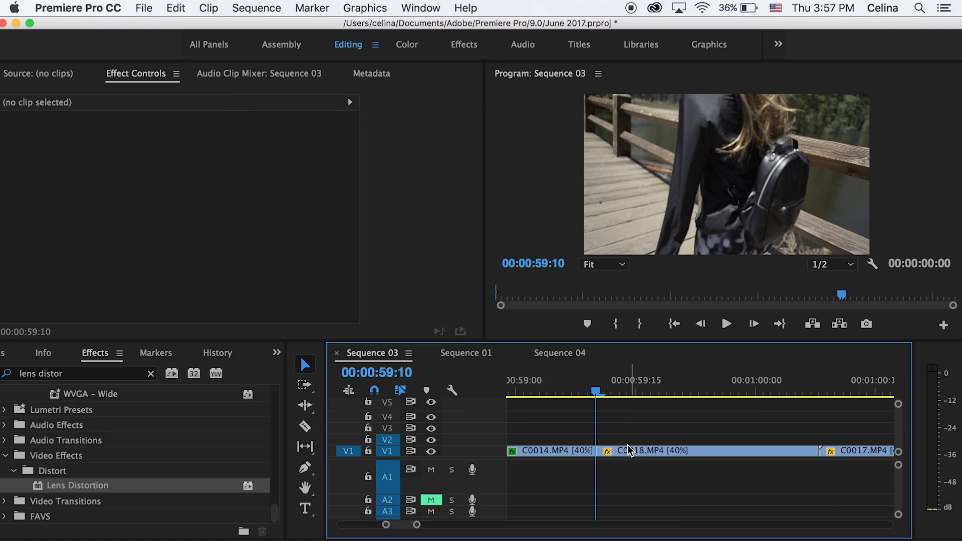
left_click(629, 451)
left_click_drag(53, 484, 622, 456)
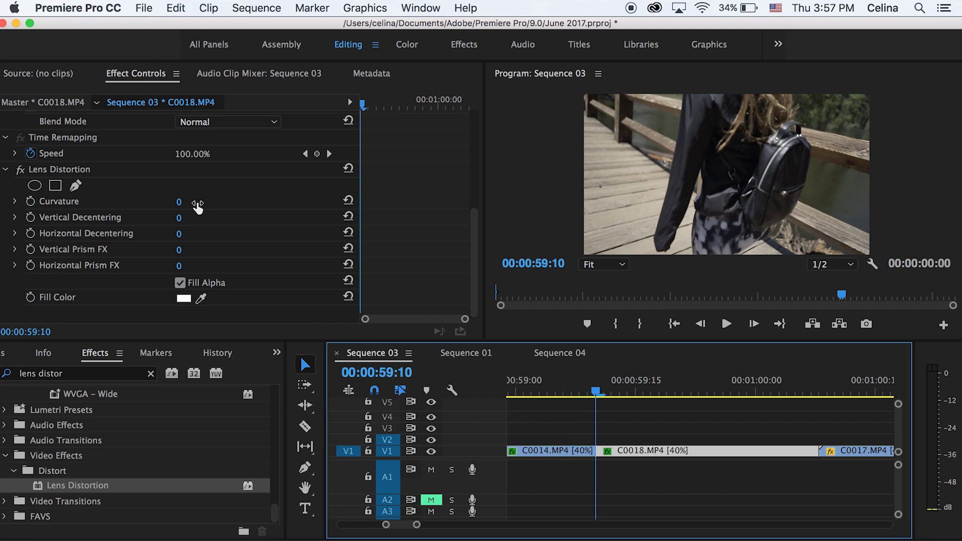
- Keyframe C0018.MP4's Lens Distortion Curvature from -61 at the clip's start to the default 0 shortly after
mouse_move(179, 202)
left_mouse_down()
mouse_move(143, 203)
mouse_move(195, 203)
left_mouse_up()
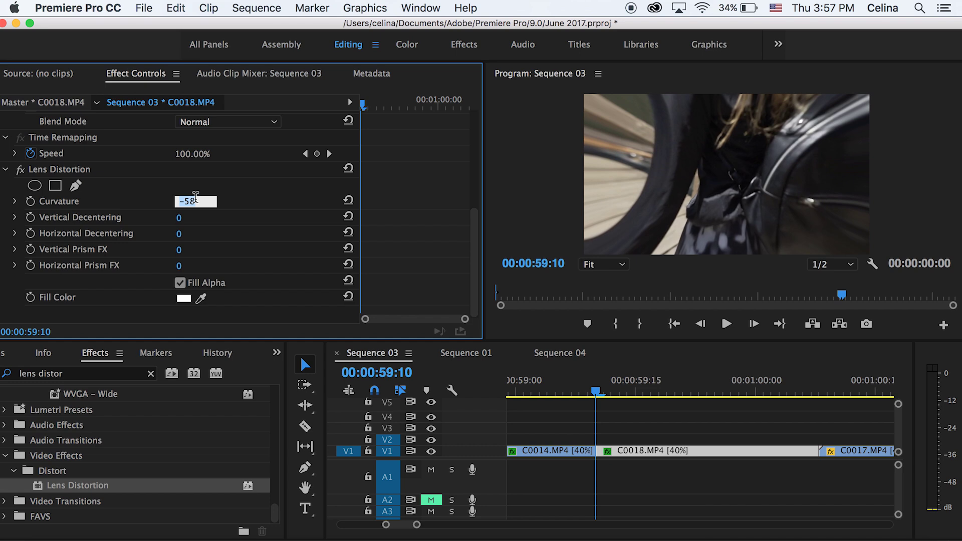
type("-61")
key("Return")
left_click(30, 201)
left_click_drag(362, 99, 363, 98)
left_click(348, 201)
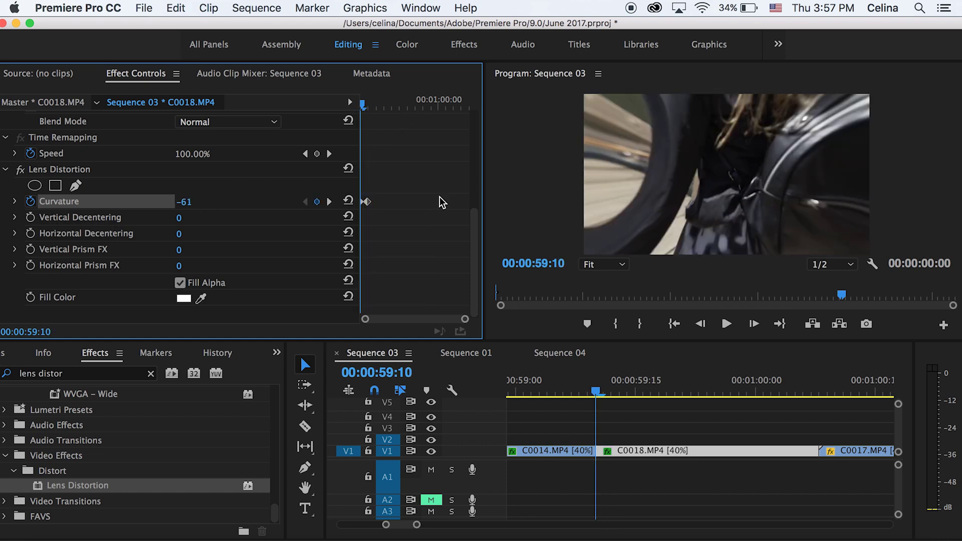
- Play back the cut between C0014.MP4 and C0018.MP4 to review the lens distortion transition
left_click(563, 389)
key("space")
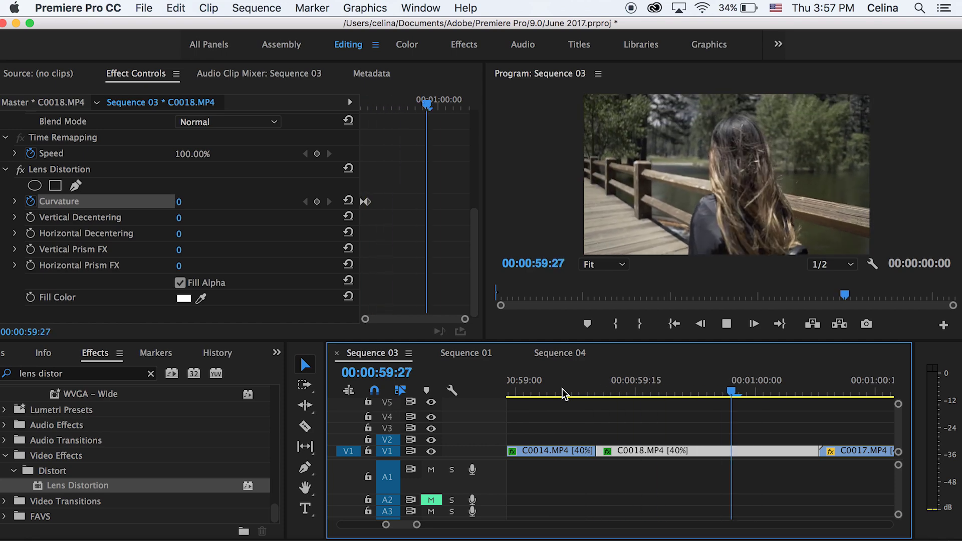
left_click(549, 393)
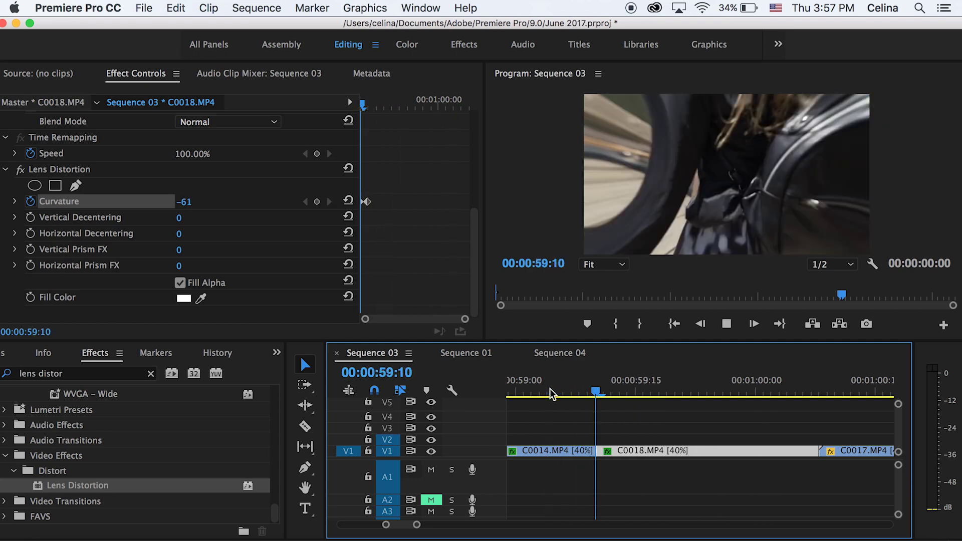
left_click(571, 391)
key("space")
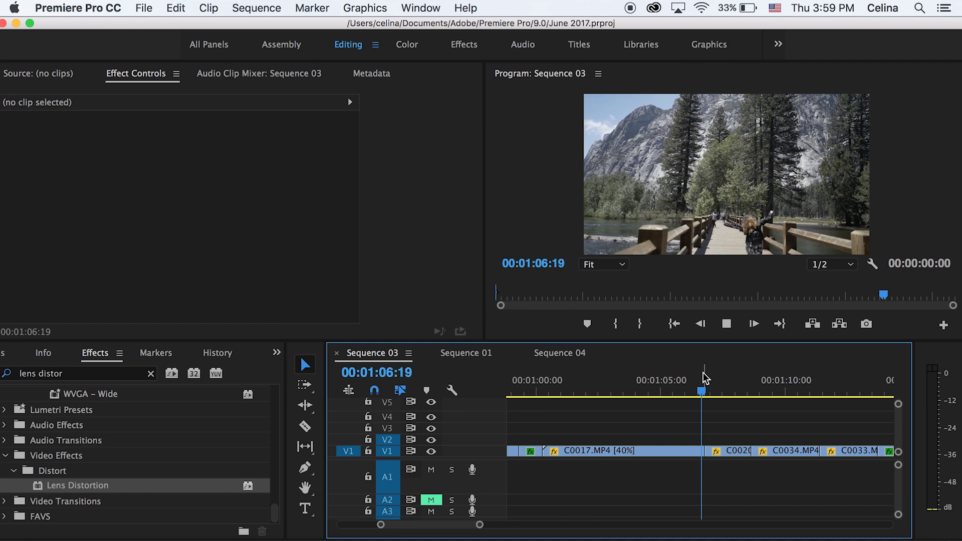
- Move the playhead to 00:01:06:06 near the end of C0017.MP4 and apply Lens Distortion to that clip
left_click_drag(704, 379, 690, 382)
scroll(689, 462, "right", 1)
left_click(666, 455)
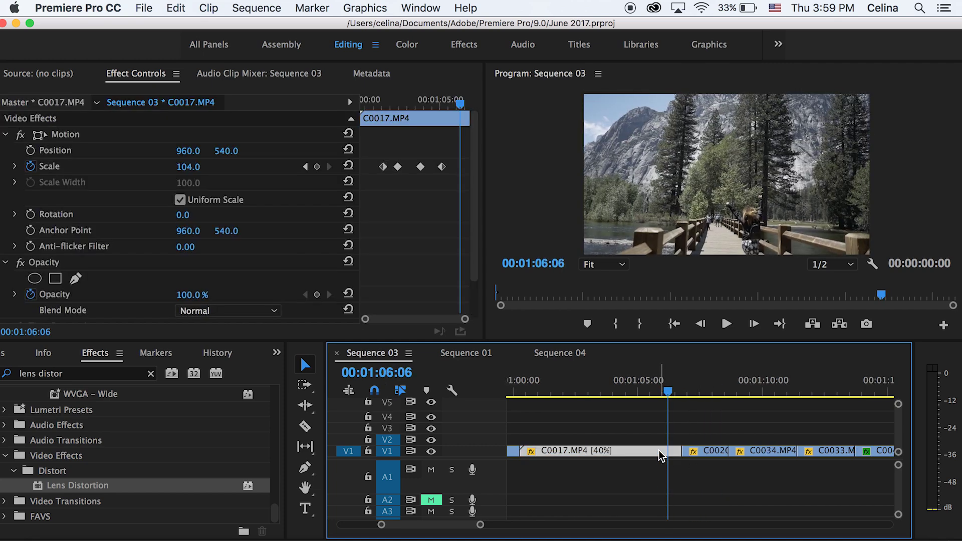
scroll(464, 243, "down", 2)
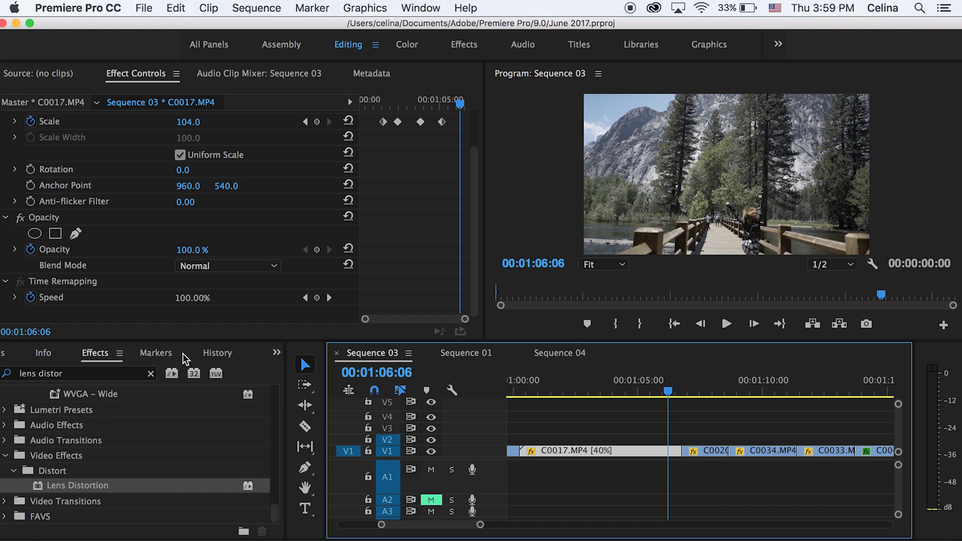
left_click_drag(46, 493, 648, 451)
- Keyframe C0017.MP4's Vertical Decentering from 0 shortly before the clip's end to -71 at 00:01:06:22
scroll(445, 280, "down", 4)
left_click_drag(183, 223, 195, 219)
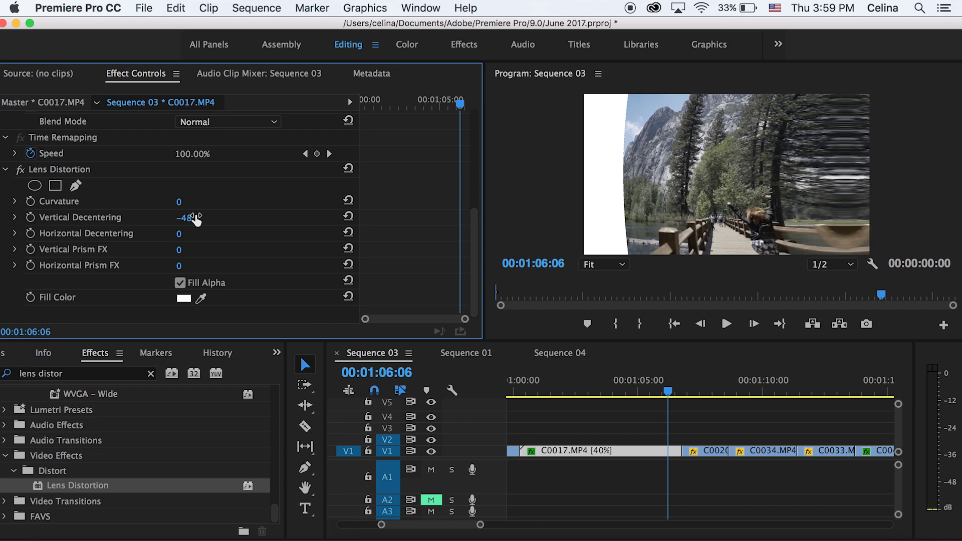
key("super+z")
mouse_move(454, 100)
left_mouse_down()
mouse_move(450, 106)
mouse_move(471, 104)
left_mouse_up()
left_click(30, 218)
left_click_drag(179, 217, 143, 217)
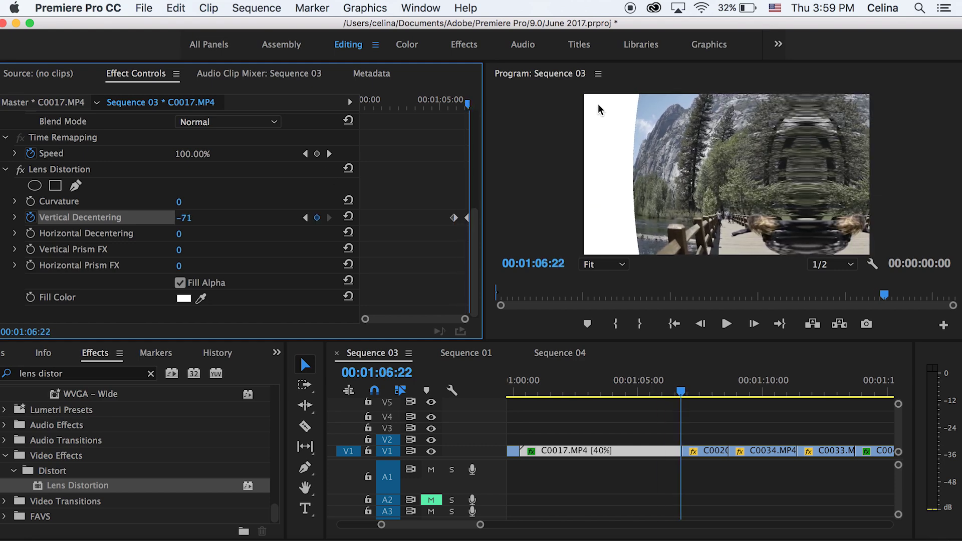
left_click(180, 283)
left_click(181, 283)
scroll(413, 173, "up", 5)
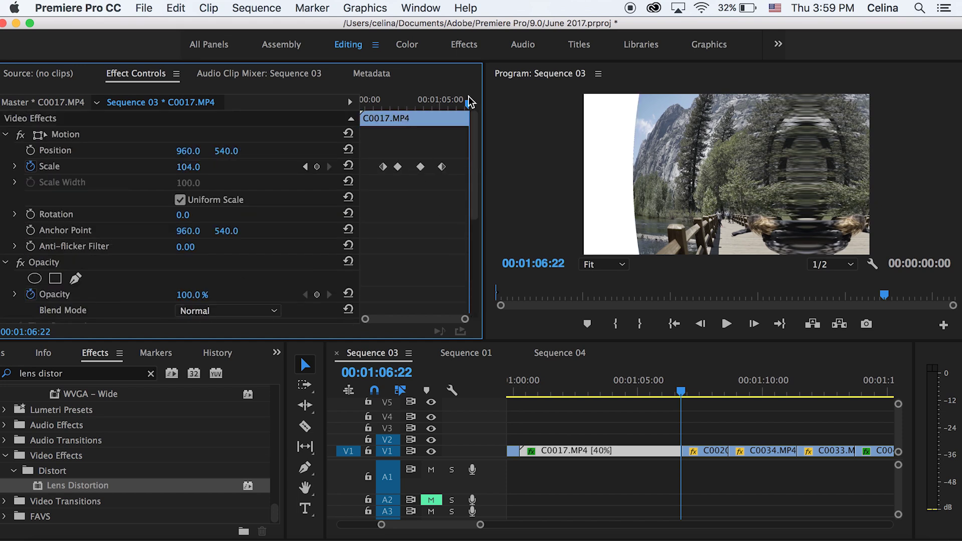
scroll(452, 127, "down", 5)
- At 00:01:05:27, delete C0017.MP4's existing Scale keyframes and start keyframing its Position, Scale and Rotation
mouse_move(458, 104)
left_mouse_down()
mouse_move(468, 99)
mouse_move(457, 106)
left_mouse_up()
scroll(451, 176, "up", 5)
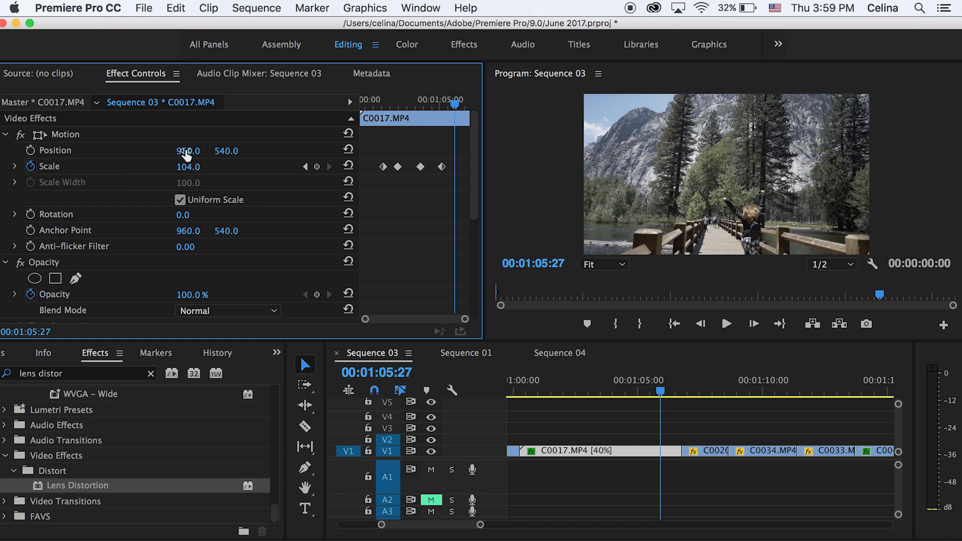
left_click(30, 166)
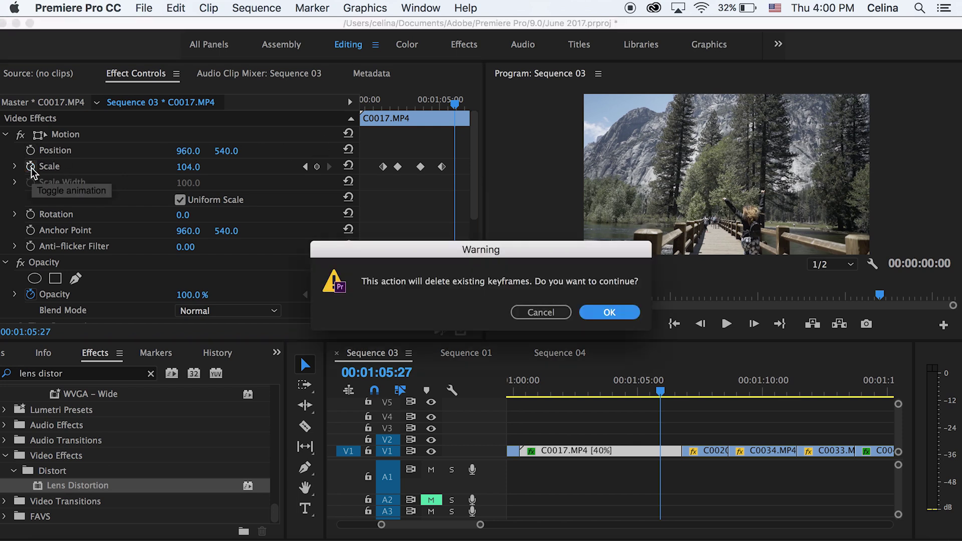
left_click(608, 312)
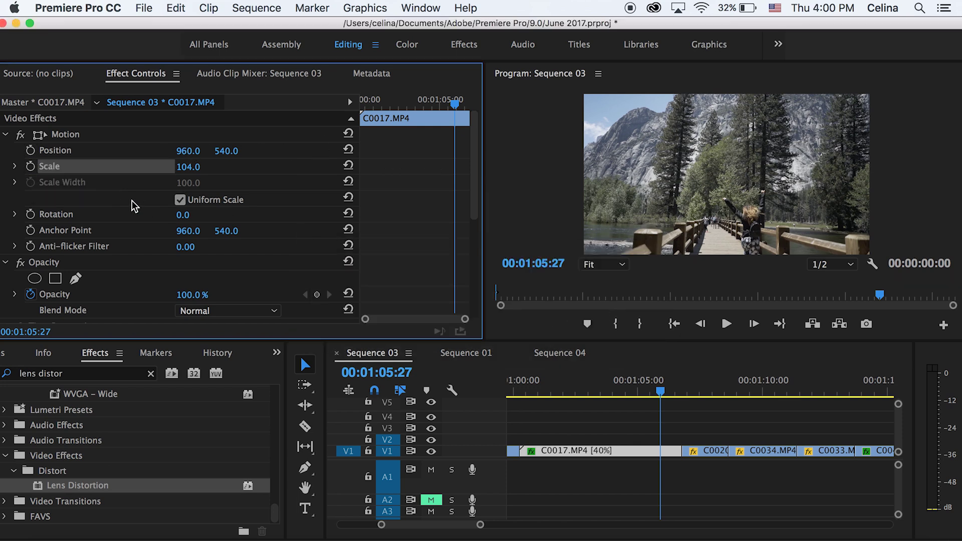
left_click(30, 165)
left_click(31, 150)
left_click(30, 214)
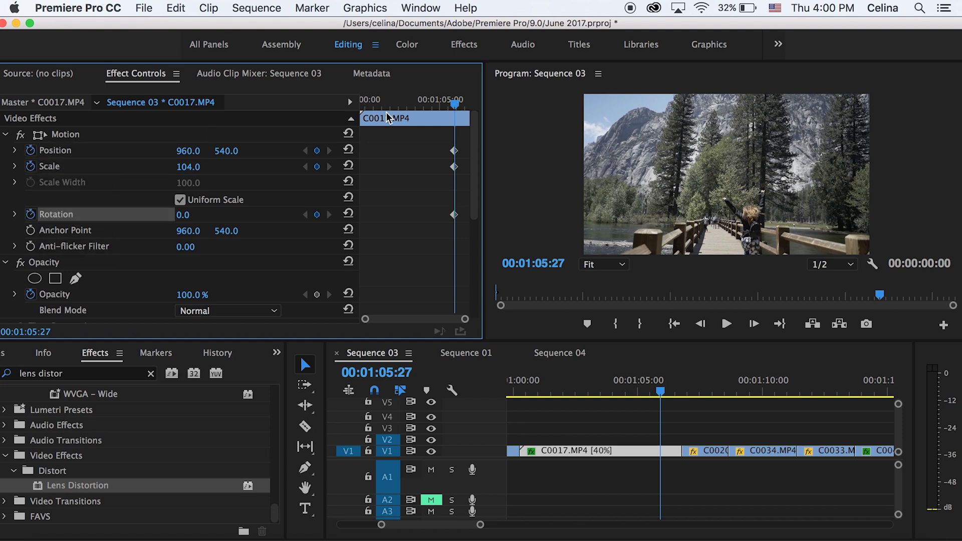
- At C0017.MP4's end, keyframe Scale 170, Rotation 23° and Position 891, 488 so the white edge leaves the frame
left_click_drag(464, 104, 470, 103)
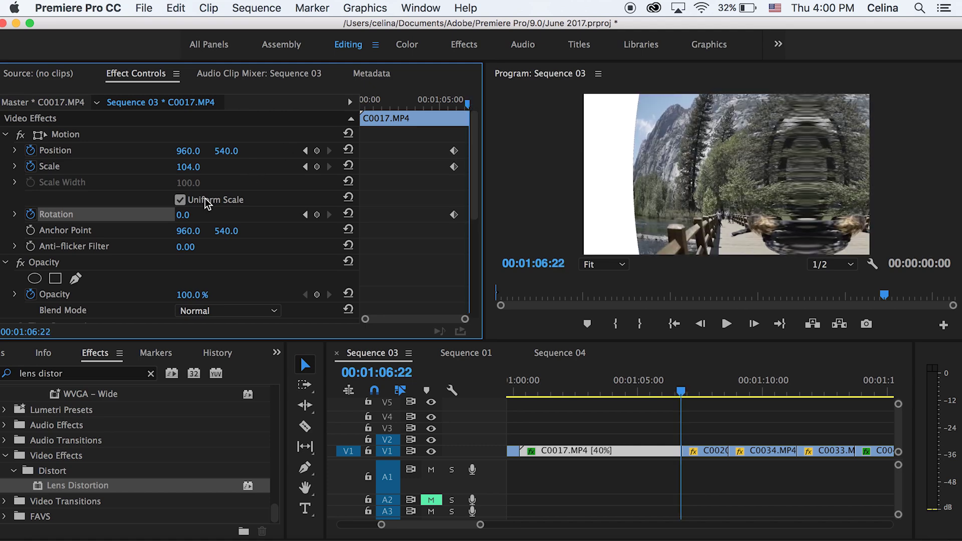
left_click_drag(180, 219, 225, 151)
key("super+z")
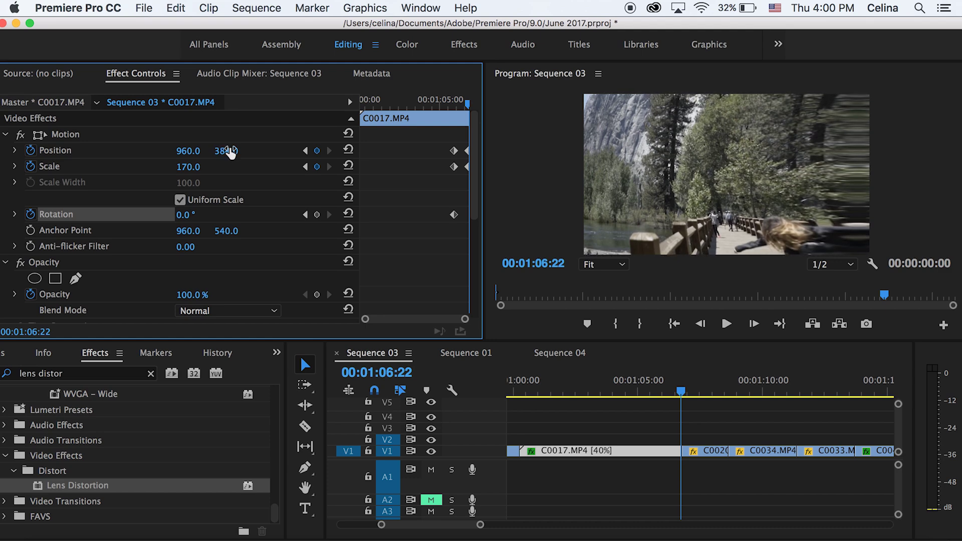
left_click_drag(186, 215, 240, 151)
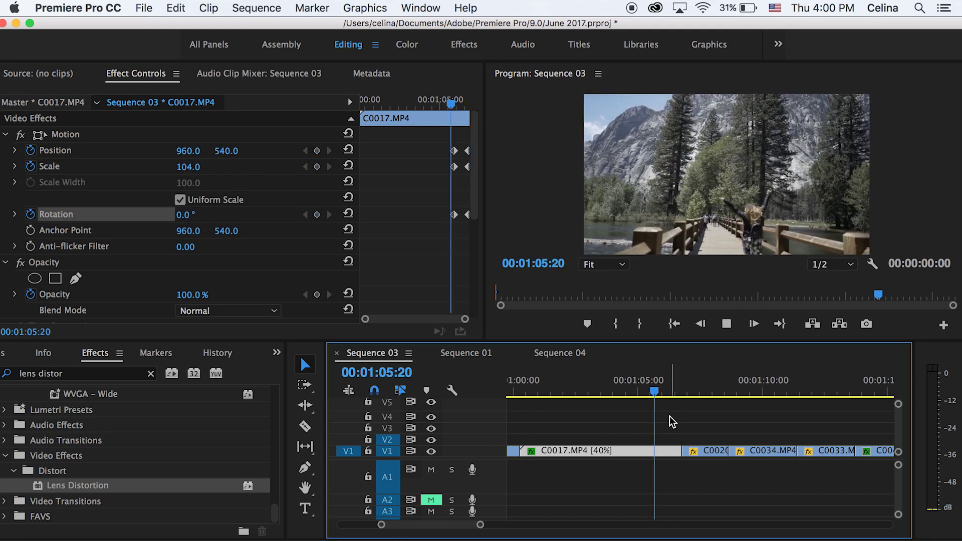
- Play back the end of C0017.MP4 to review the combined distortion, zoom and rotation
left_click(650, 386)
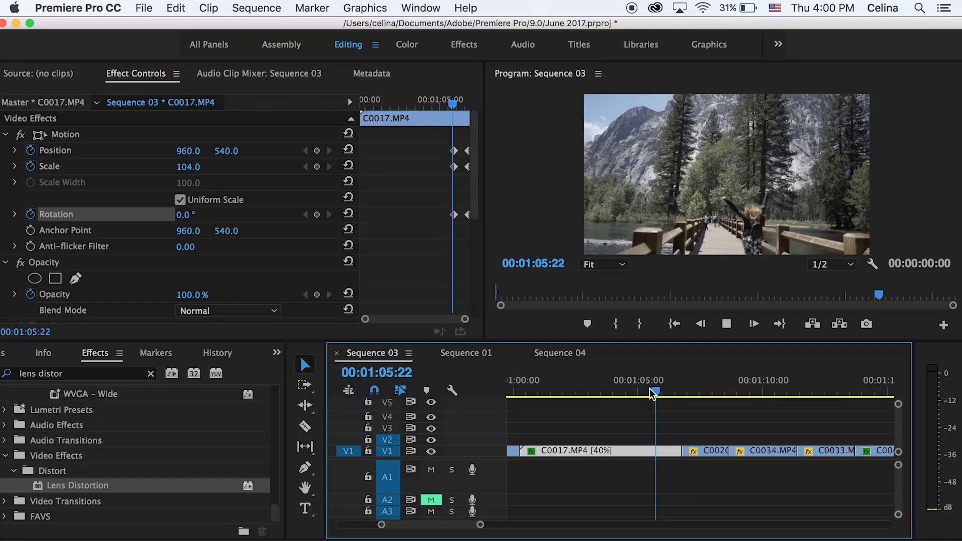
left_click(446, 107)
key("space")
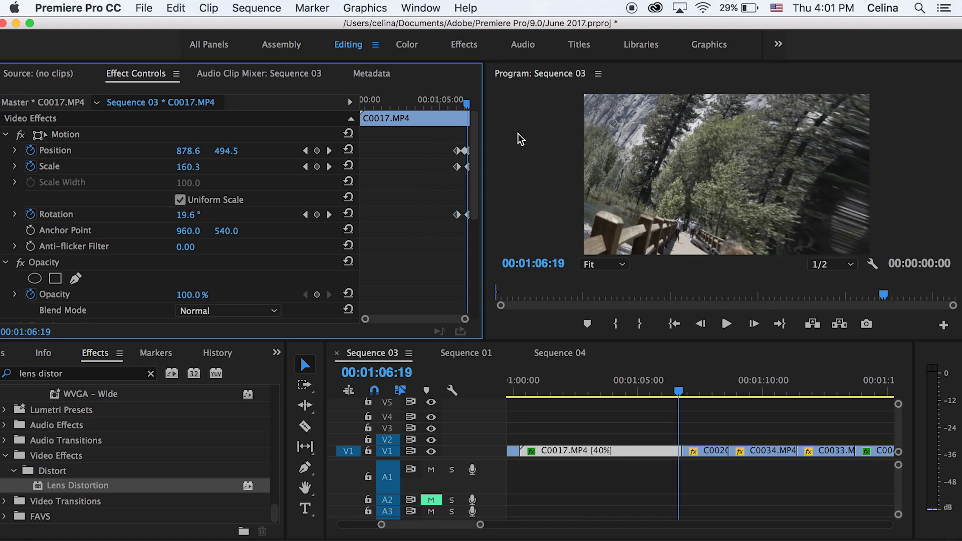
left_click(453, 103)
mouse_move(452, 97)
left_mouse_down()
mouse_move(466, 99)
mouse_move(446, 94)
left_mouse_up()
key("space")
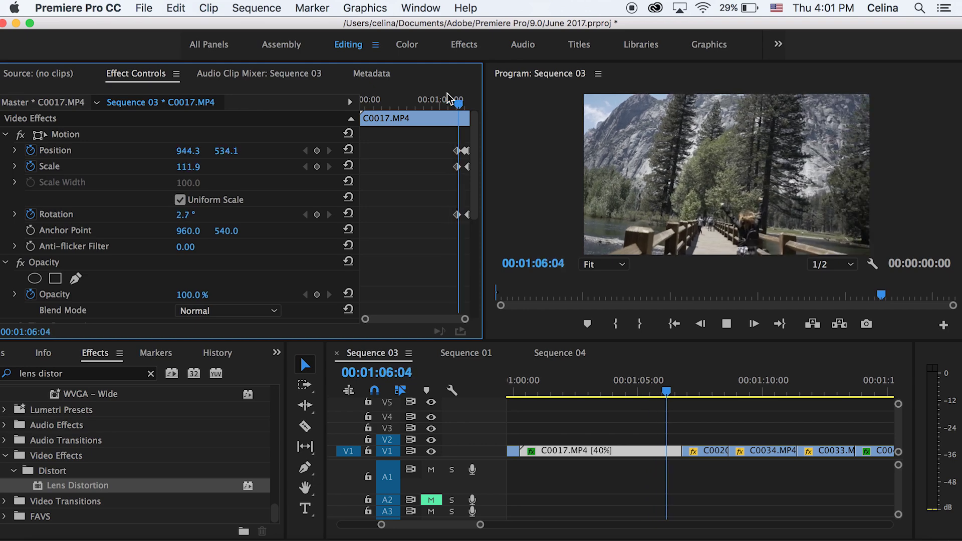
left_click(449, 98)
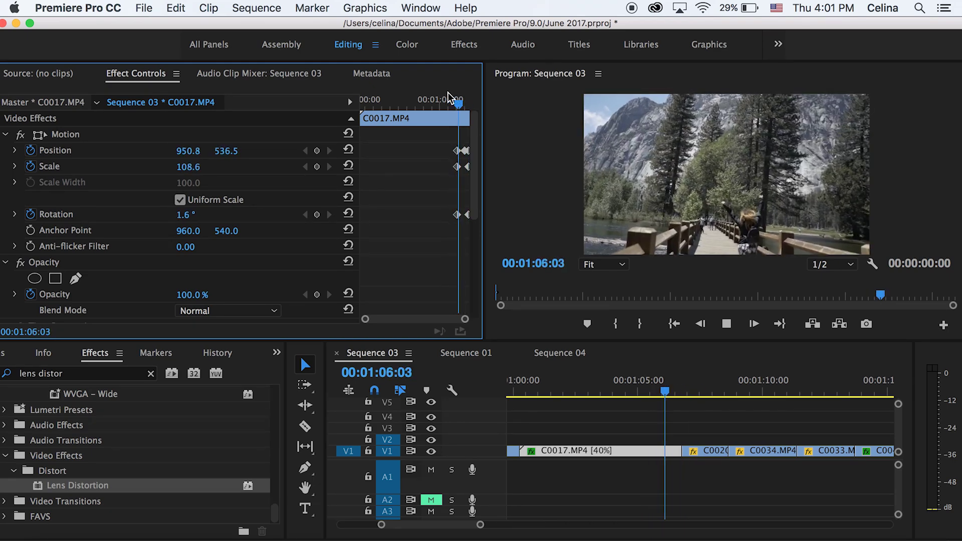
key("space")
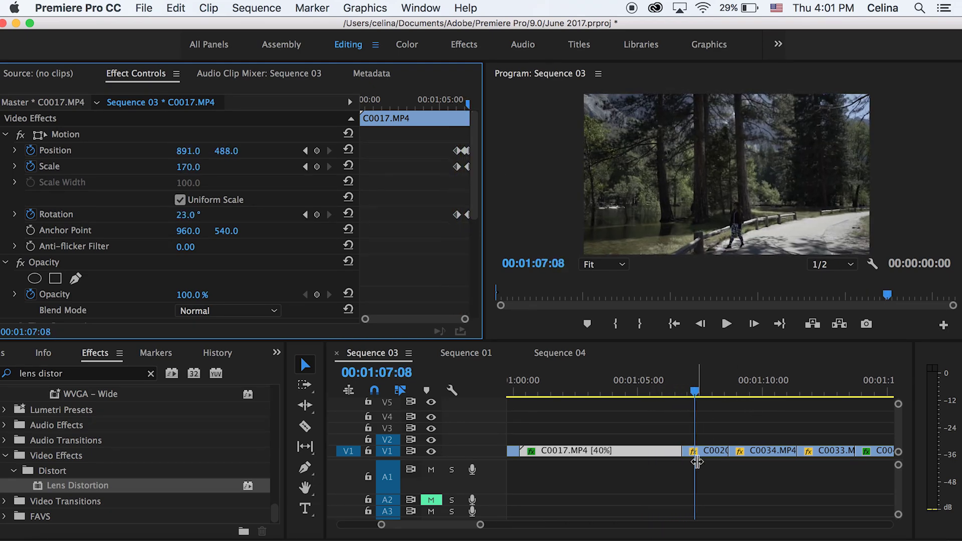
- Move the playhead to 00:01:06:23 at the start of C0020.MP4 and apply Lens Distortion to that clip
left_click(694, 454)
left_click_drag(694, 384, 655, 389)
left_click_drag(78, 485, 701, 453)
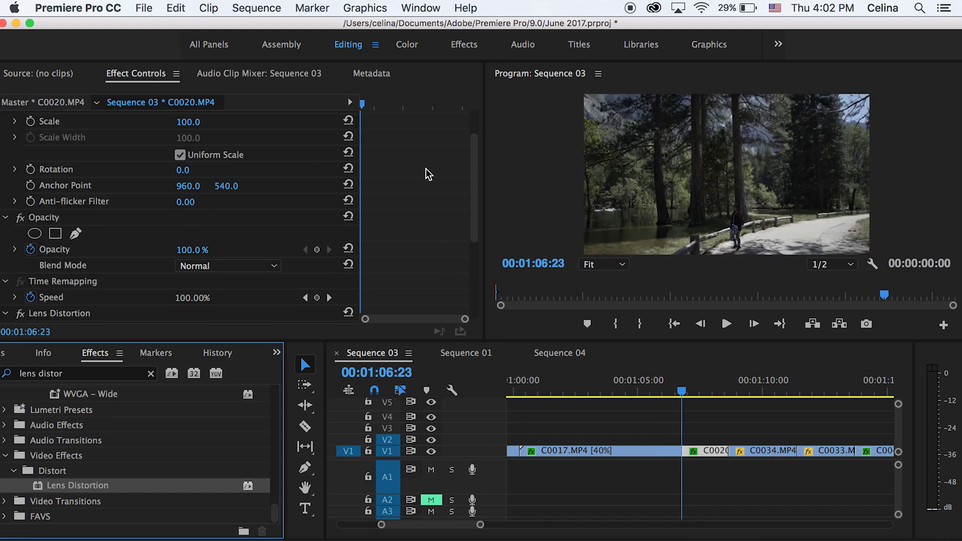
- Keyframe C0020.MP4's Lens Distortion Curvature from -20 at the clip's start to the default 0 shortly after
scroll(448, 198, "down", 5)
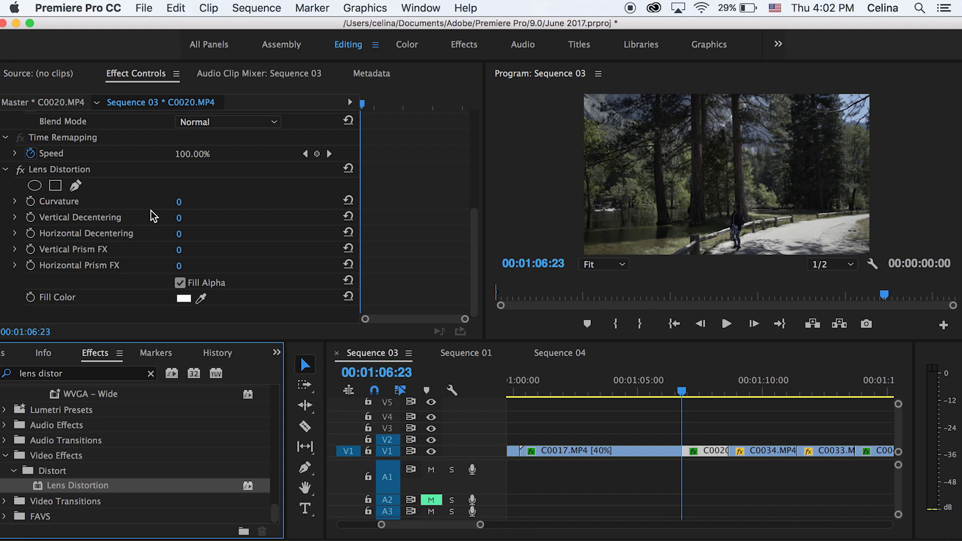
left_click_drag(185, 202, 38, 203)
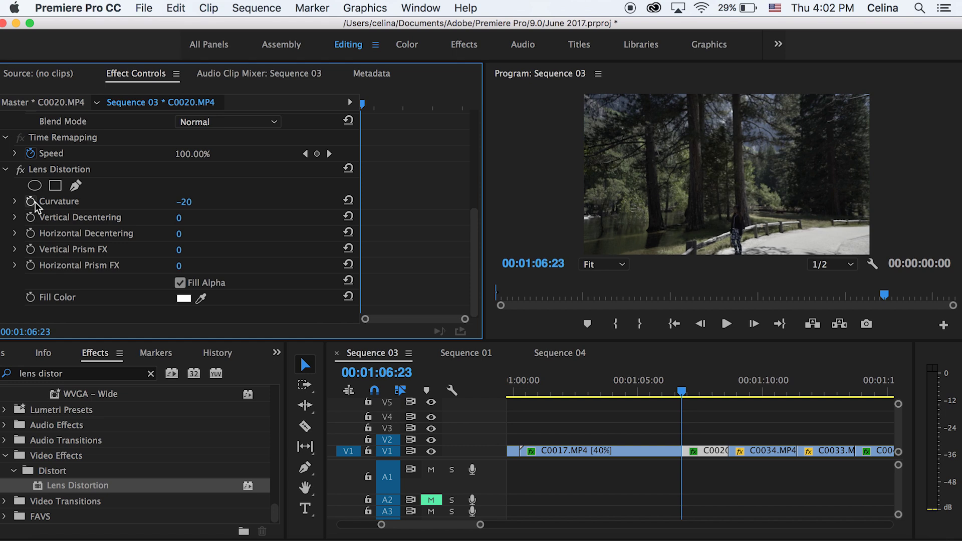
left_click(34, 202)
mouse_move(361, 104)
left_mouse_down()
mouse_move(373, 104)
mouse_move(344, 100)
mouse_move(353, 105)
left_mouse_up()
left_click(349, 200)
key("space")
- Add Scale and Rotation keyframes at C0020.MP4's start, with Scale at 165 and Rotation at 20°
scroll(404, 175, "up", 5)
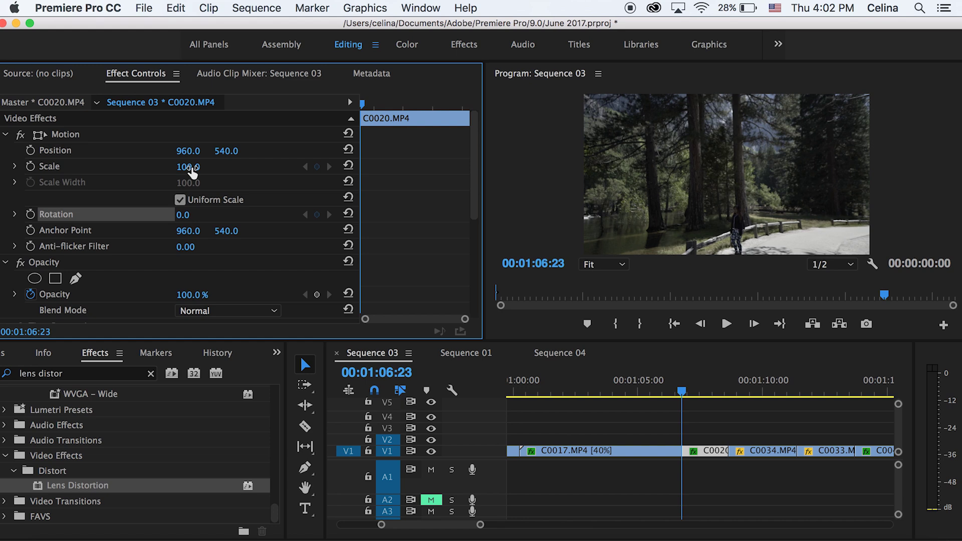
left_click(193, 171)
type("114")
key("Return")
left_click_drag(193, 167, 198, 167)
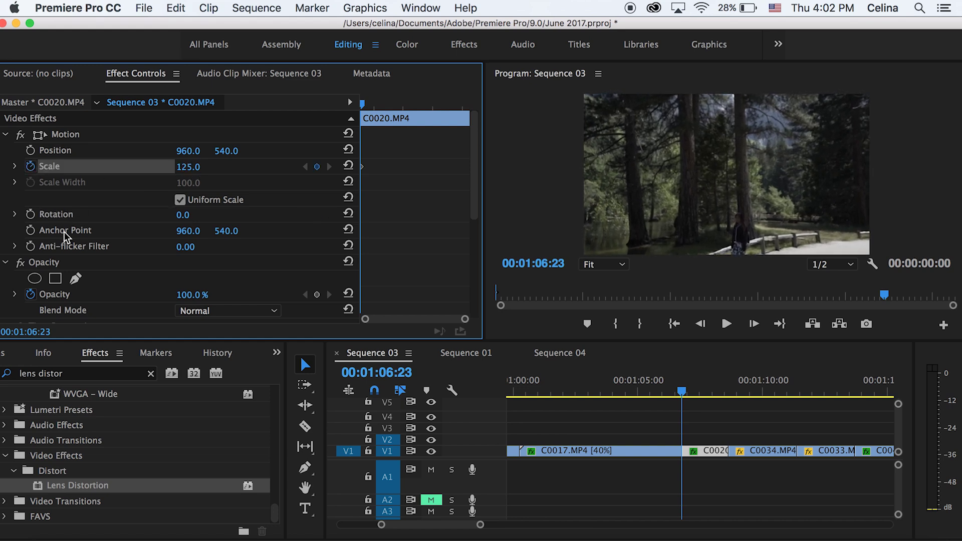
left_click(30, 214)
left_click_drag(176, 215, 173, 215)
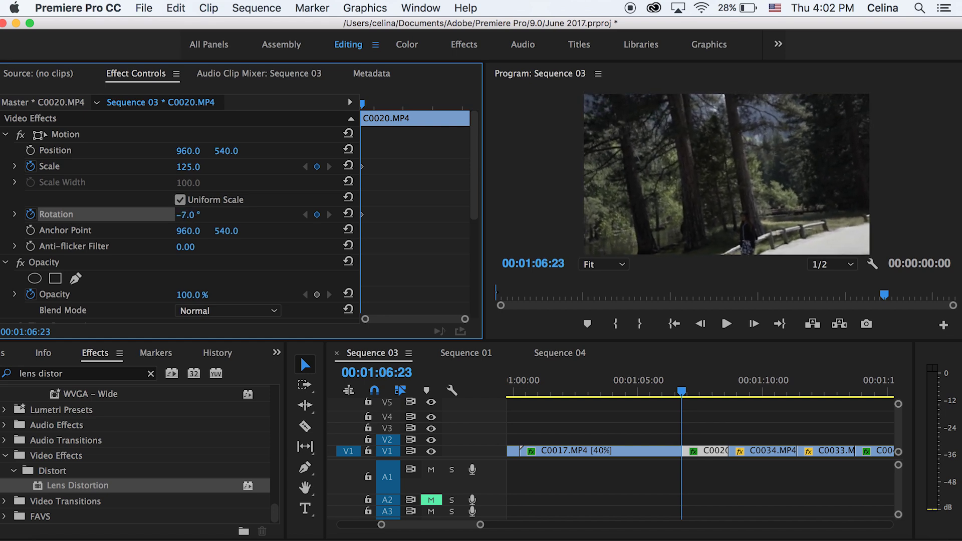
left_click_drag(177, 215, 193, 215)
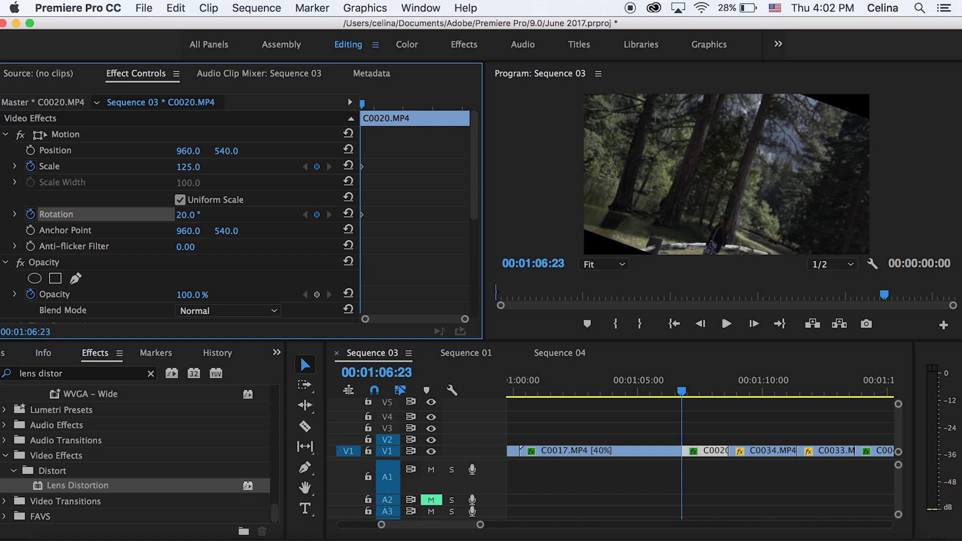
left_click_drag(192, 170, 212, 169)
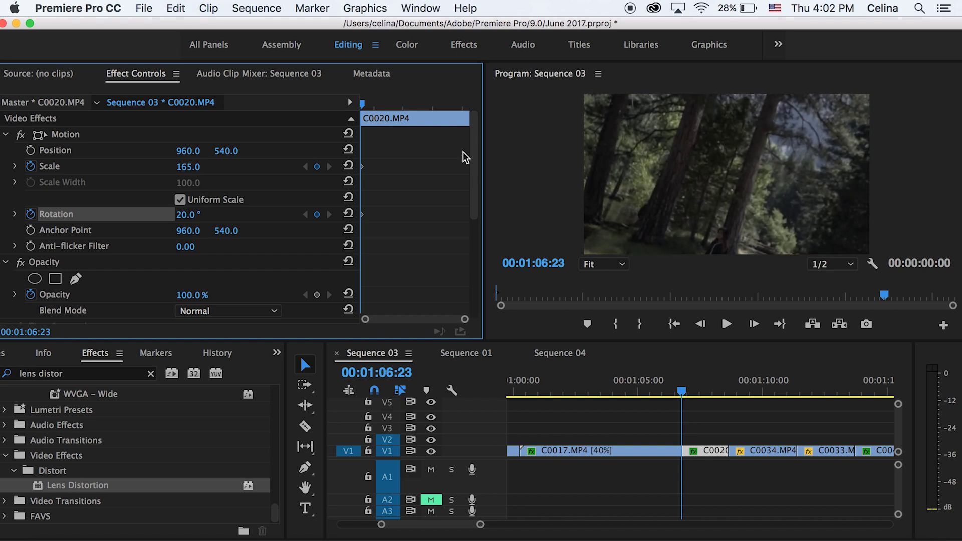
- At 00:01:06:28, reset C0020.MP4's Scale to 100 and Rotation to 0°, and play back the clip's start
mouse_move(363, 106)
left_mouse_down()
mouse_move(379, 106)
mouse_move(372, 107)
left_mouse_up()
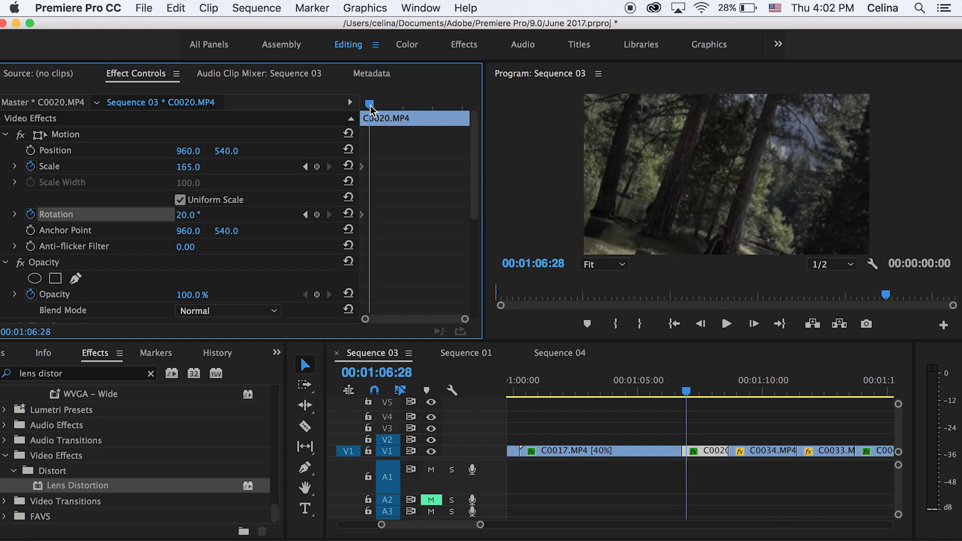
left_click(348, 164)
left_click(348, 215)
left_click_drag(382, 106, 339, 107)
key("space")
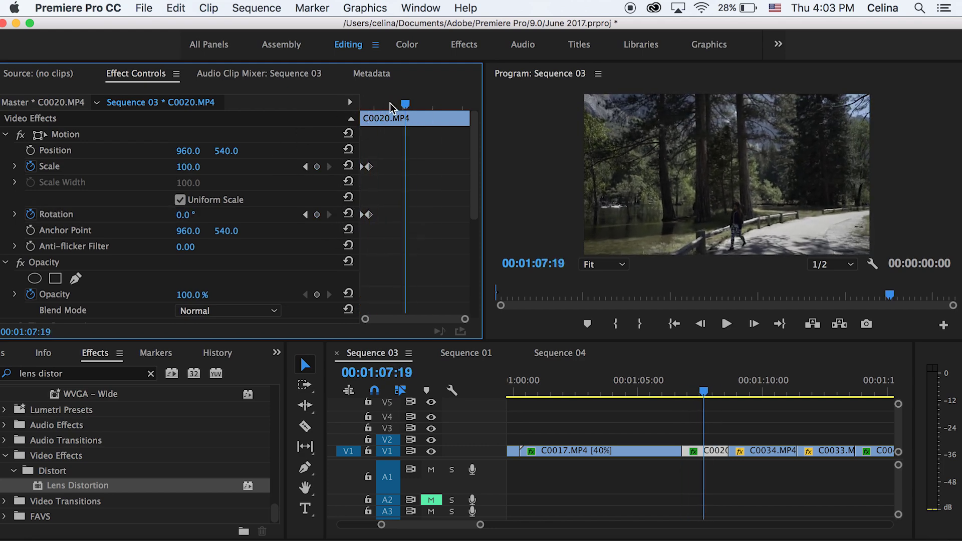
- Play back the transition from C0017.MP4 into C0020.MP4
key("space")
left_click(639, 387)
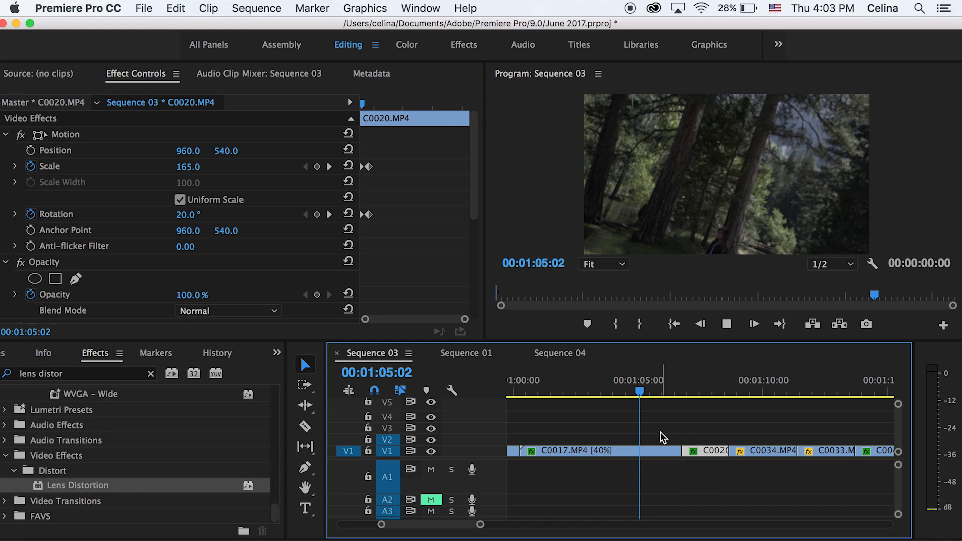
key("space")
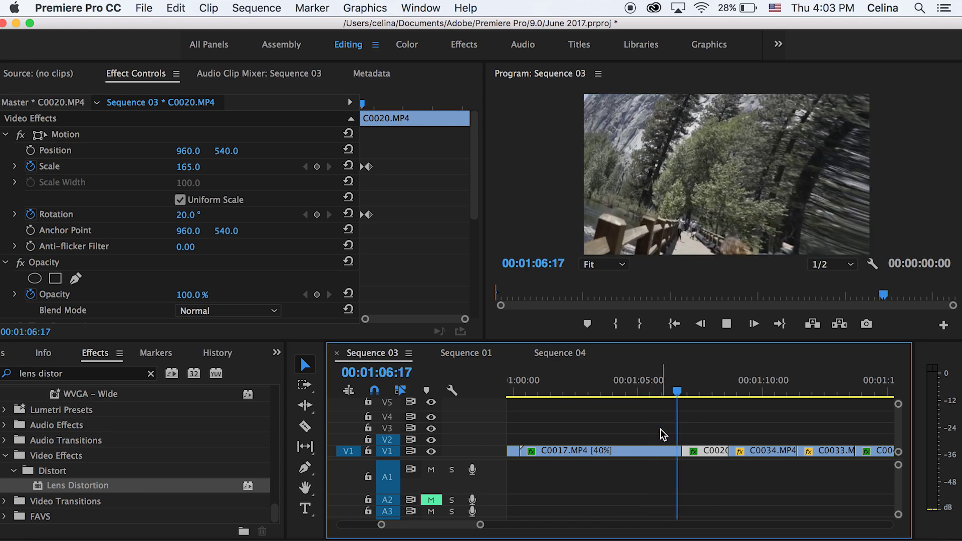
left_click(656, 387)
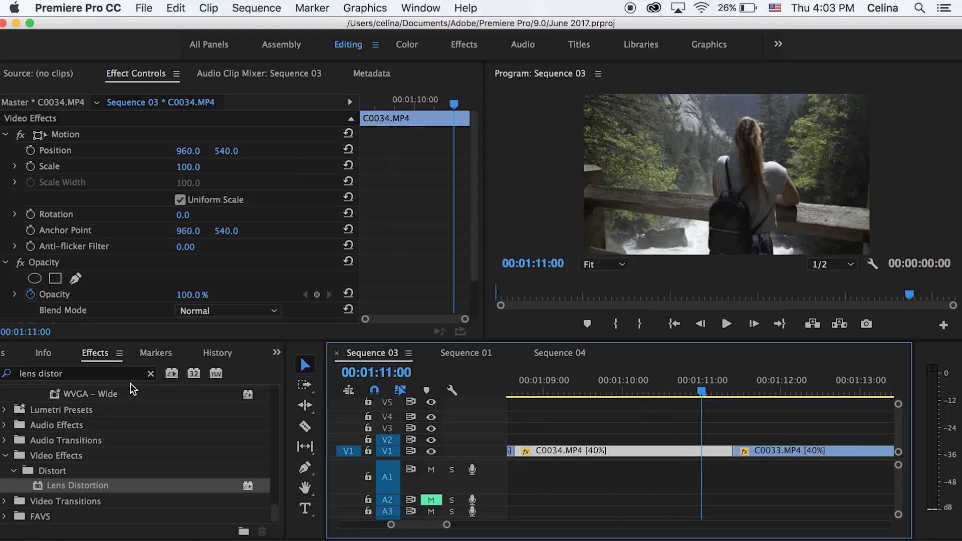
- Search the effects for Turbulent Displace and apply it to C0034.MP4
left_click(154, 376)
left_click(152, 374)
type("turbu")
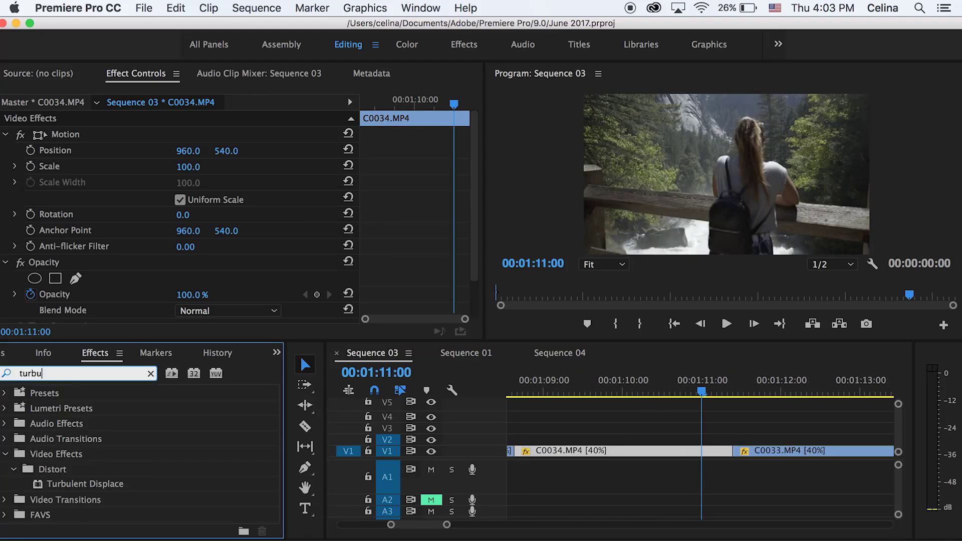
left_click_drag(93, 486, 706, 457)
scroll(407, 215, "down", 5)
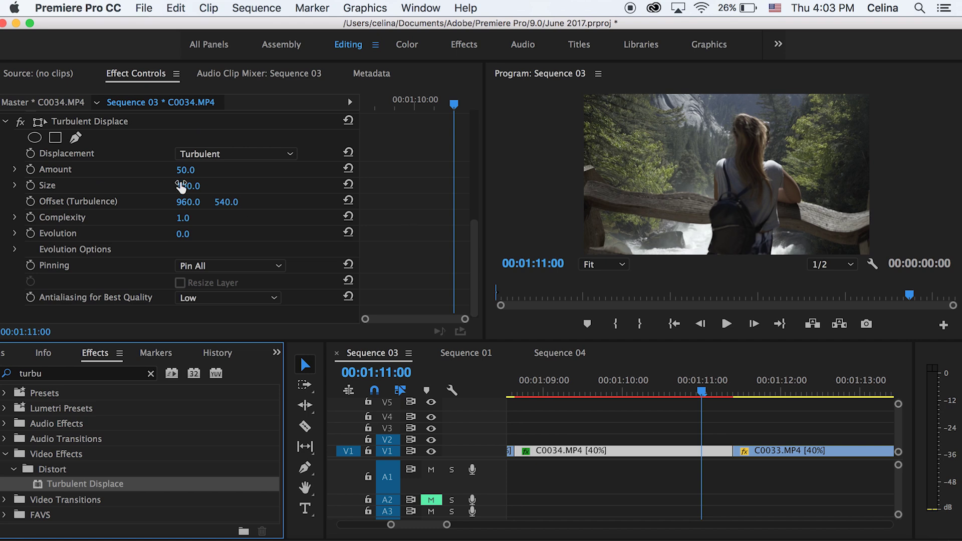
- Keyframe C0034.MP4's Turbulent Displace Amount from 0 at 00:01:11:00 to a higher value near the clip's end, and play it back
left_click_drag(185, 170, 207, 170)
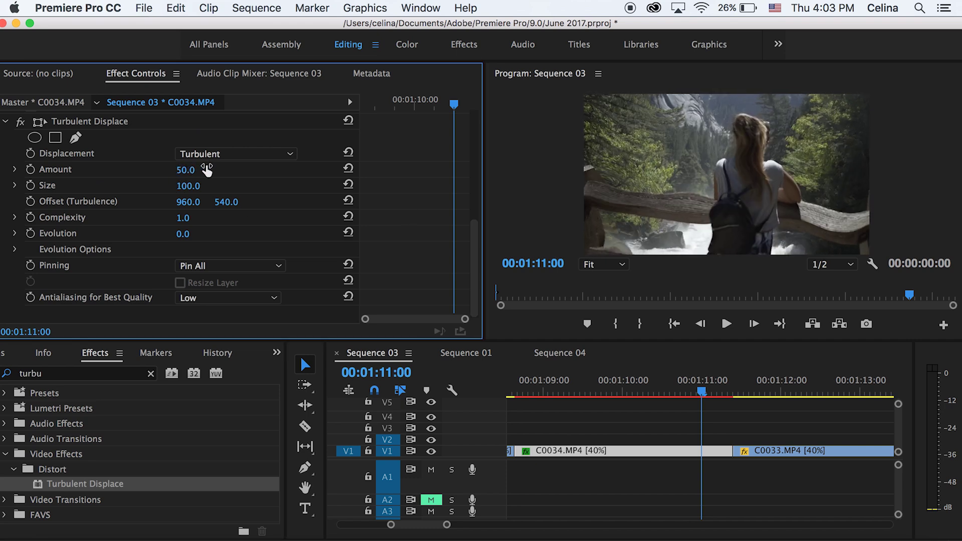
left_click(195, 169)
type("0")
key("Return")
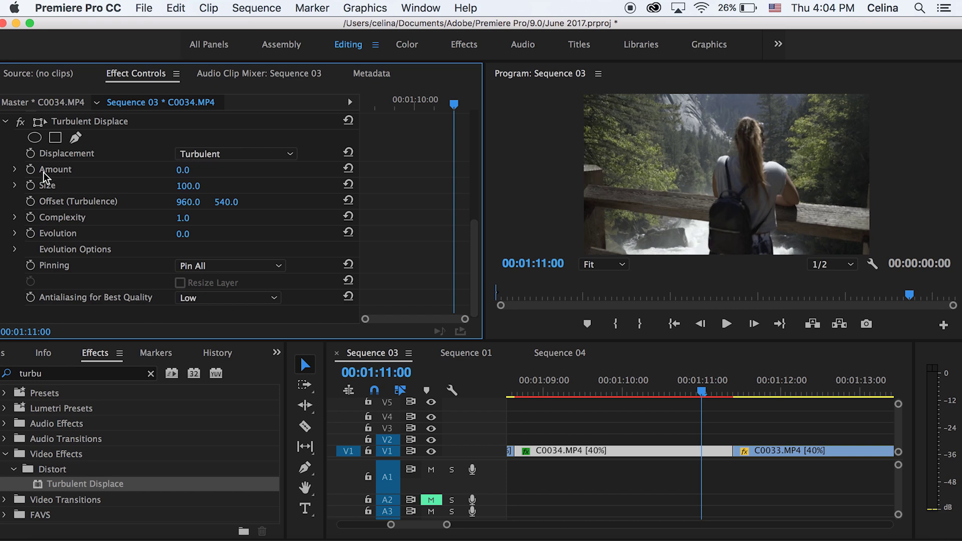
left_click(31, 169)
mouse_move(454, 104)
left_mouse_down()
mouse_move(478, 101)
mouse_move(462, 103)
left_mouse_up()
left_click_drag(183, 173, 189, 172)
left_click(436, 100)
key("space")
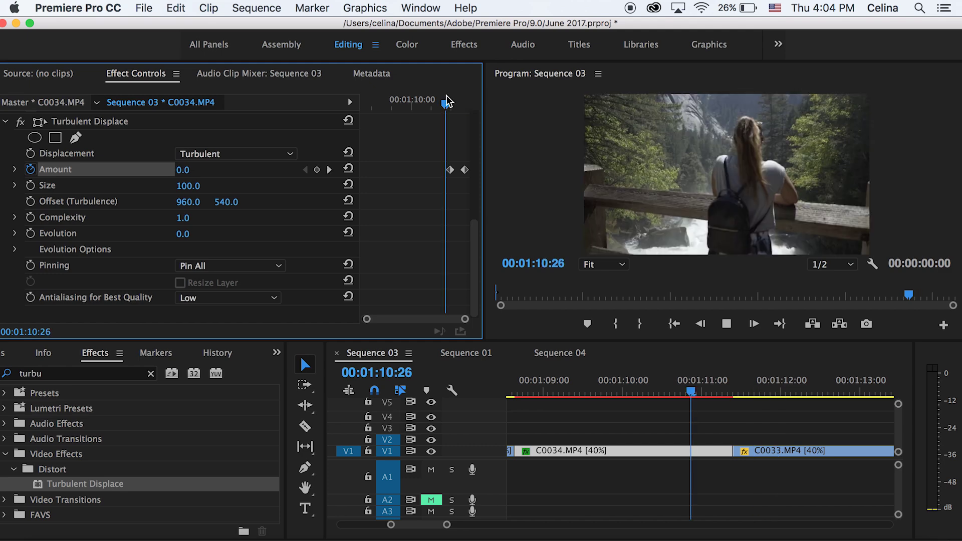
- Apply Turbulent Displace to C0033.MP4 and keyframe its Amount at 75 at the clip's start, 00:01:11:12
left_click(760, 453)
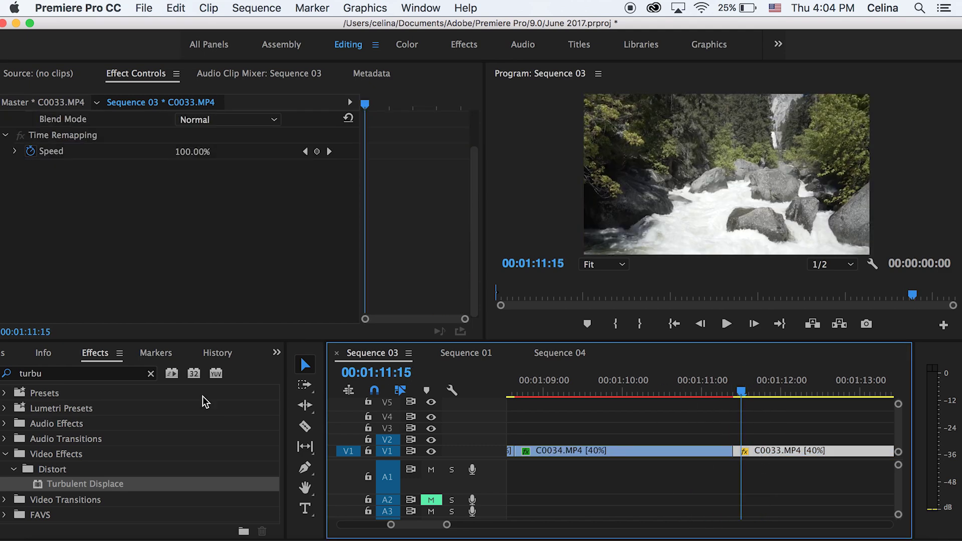
left_click_drag(70, 484, 771, 455)
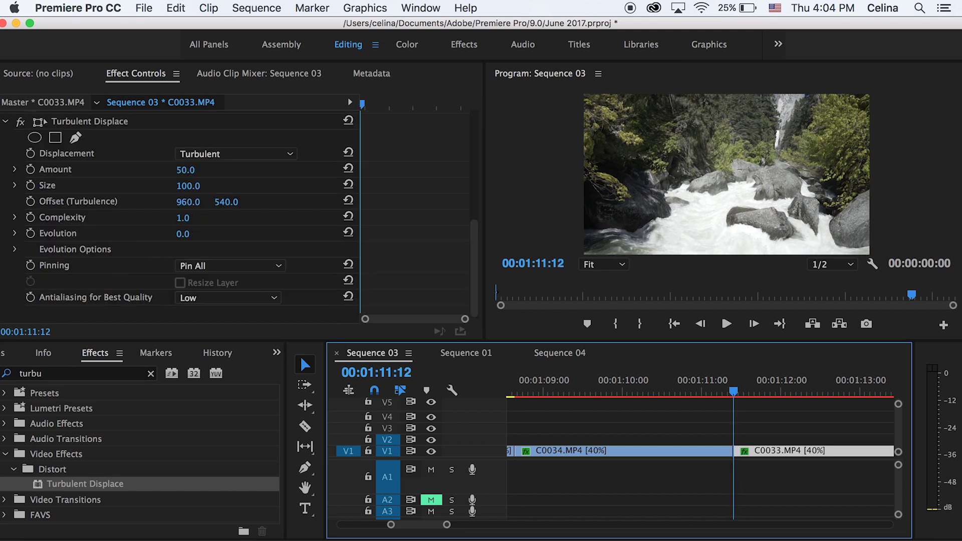
left_click(185, 170)
type("75")
key("Return")
left_click(30, 169)
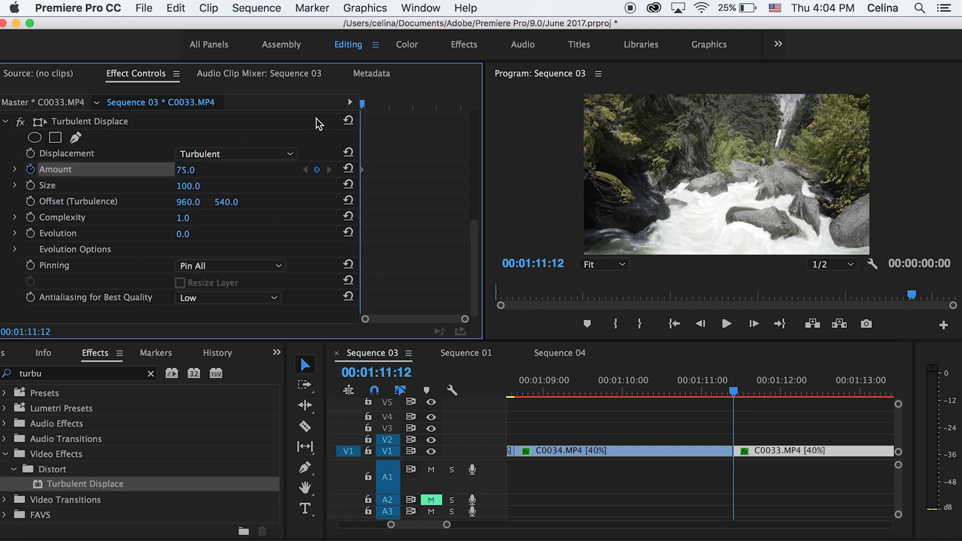
- At 00:01:11:19, set C0033.MP4's Turbulent Displace Amount to 0 and play back the transition from C0034.MP4
left_click_drag(362, 102, 371, 101)
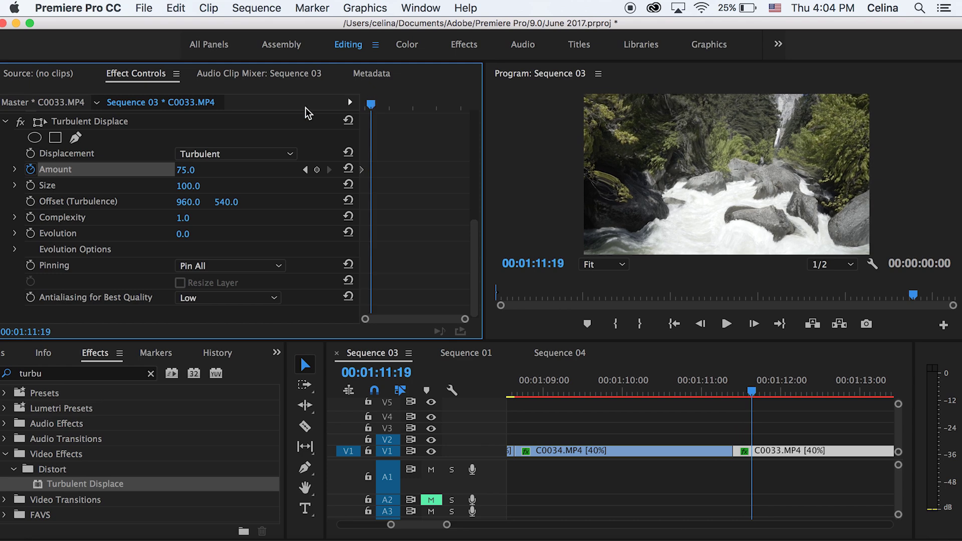
left_click(186, 170)
type("0")
key("Return")
left_click(704, 390)
key("space")
left_click(704, 391)
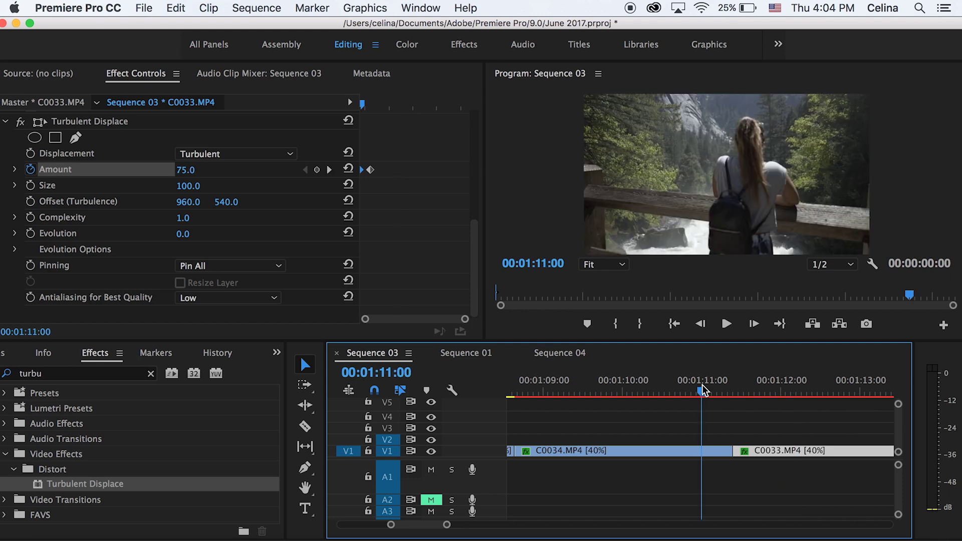
key("minus")
key("space")
key("minus")
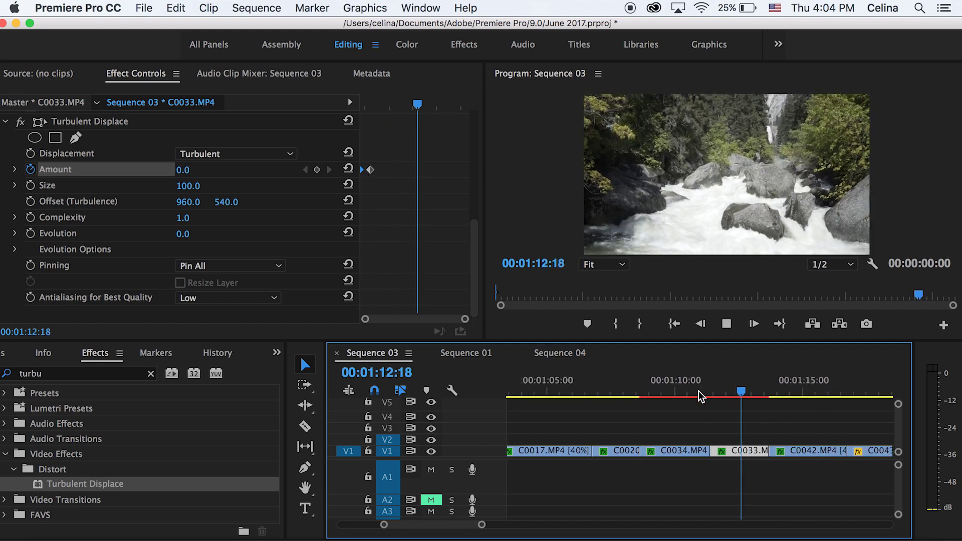
- Search the effects for Wave Warp and apply it to C0042.MP4
left_click_drag(759, 372, 853, 374)
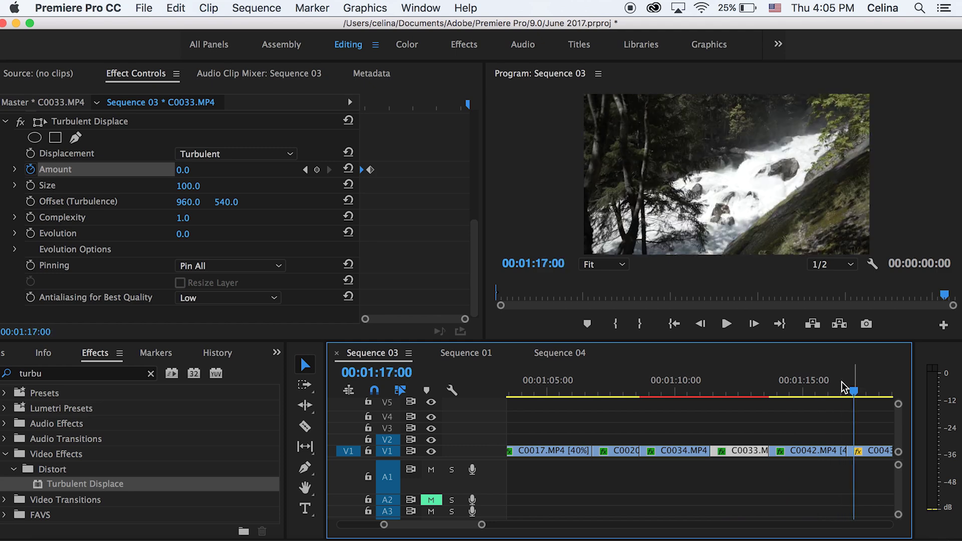
scroll(789, 413, "right", 4)
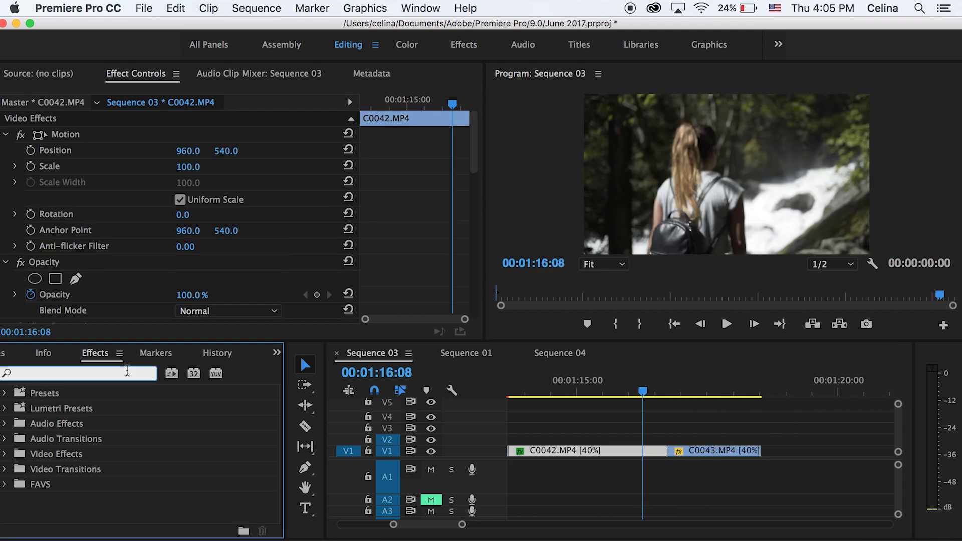
type("wave warp")
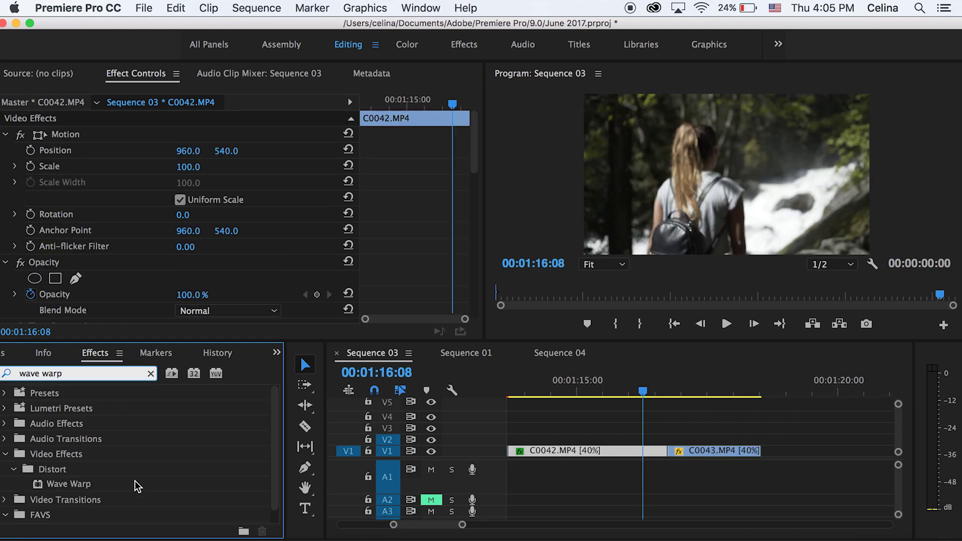
left_click_drag(64, 488, 646, 452)
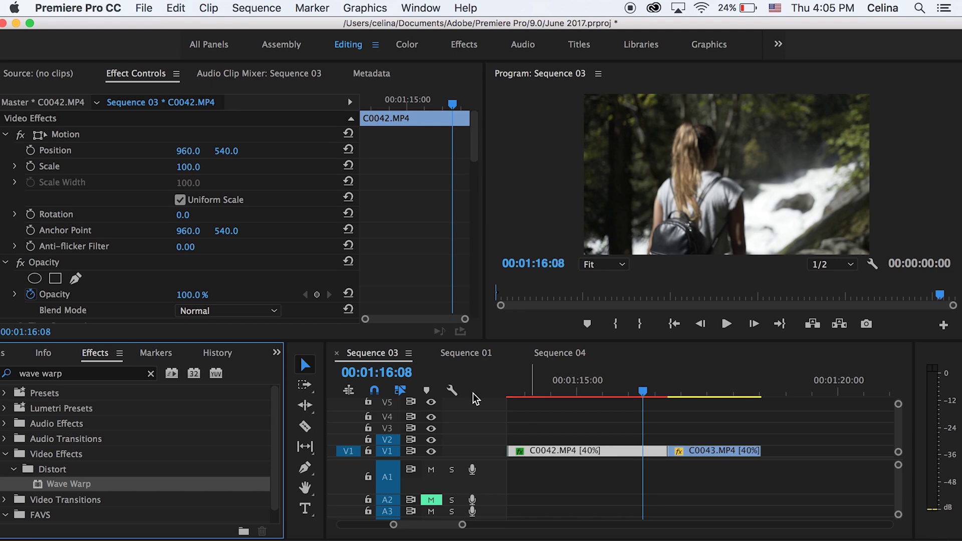
- Try out Wave Warp on C0042.MP4 with Wave Height 134, Wave Width 218 and Pinning set to All Edges
scroll(434, 275, "down", 10)
left_click(452, 106)
left_click_drag(452, 107, 452, 106)
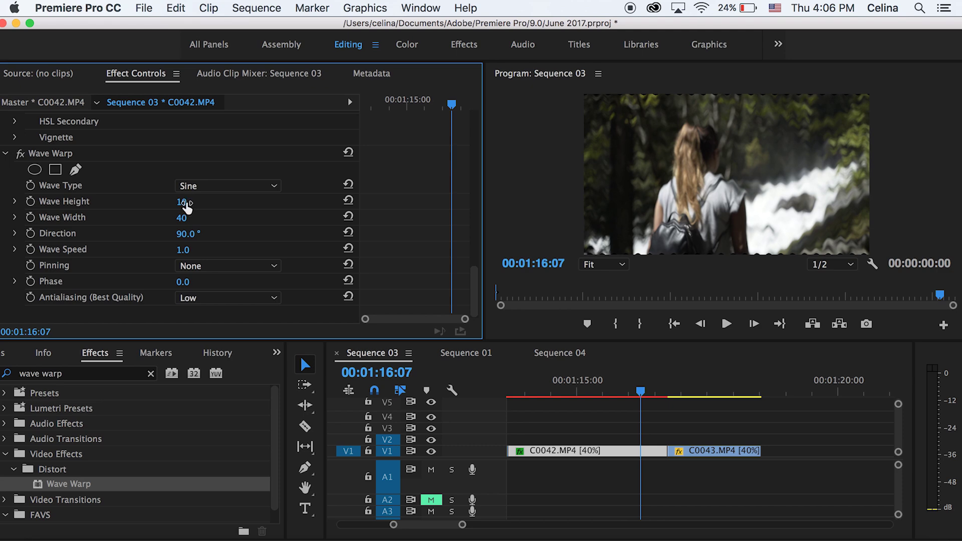
left_click_drag(181, 203, 348, 221)
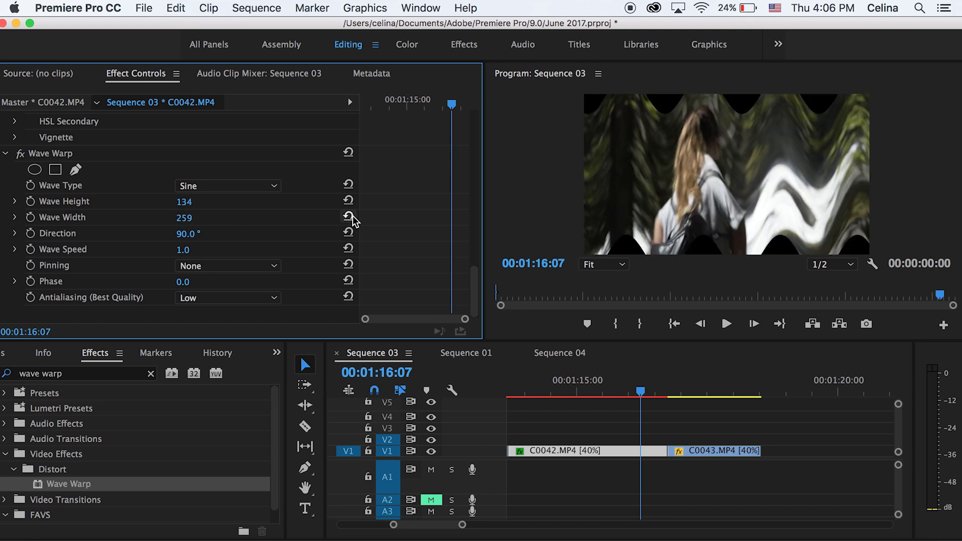
left_click(231, 265)
left_click(216, 293)
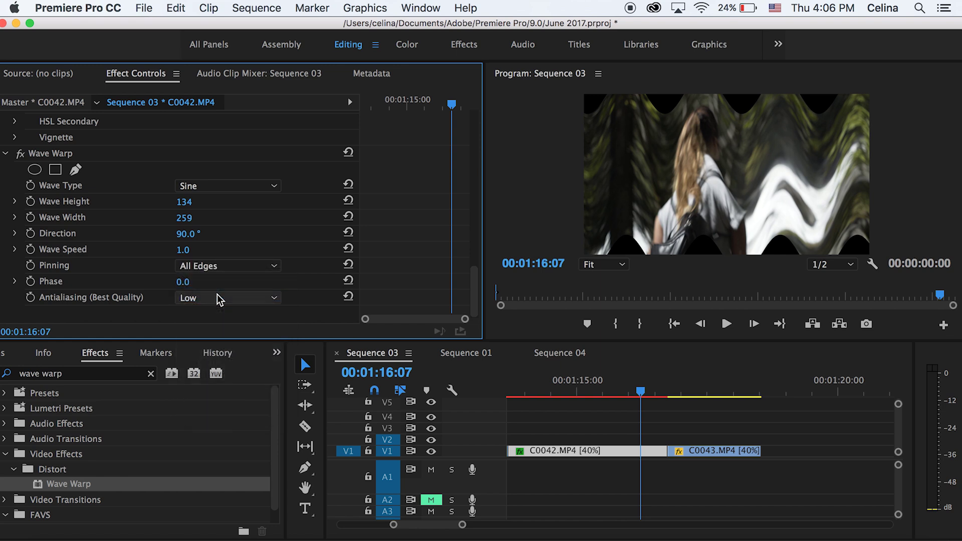
key("space")
left_click_drag(464, 103, 445, 101)
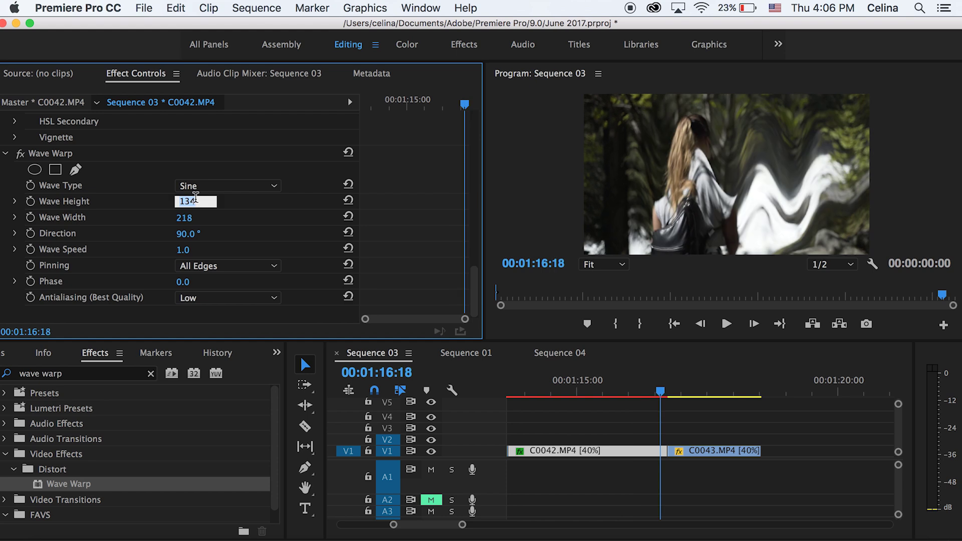
- Set C0042.MP4's Wave Height to 0 and add a keyframe for it at 00:01:16:13, near the clip's end
type("0")
key("Return")
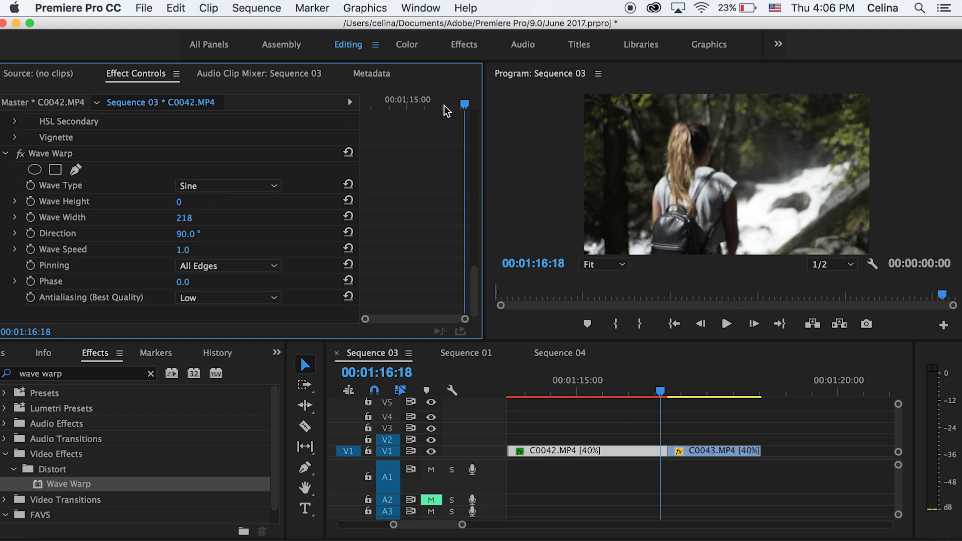
left_click_drag(463, 107, 469, 103)
left_click(30, 202)
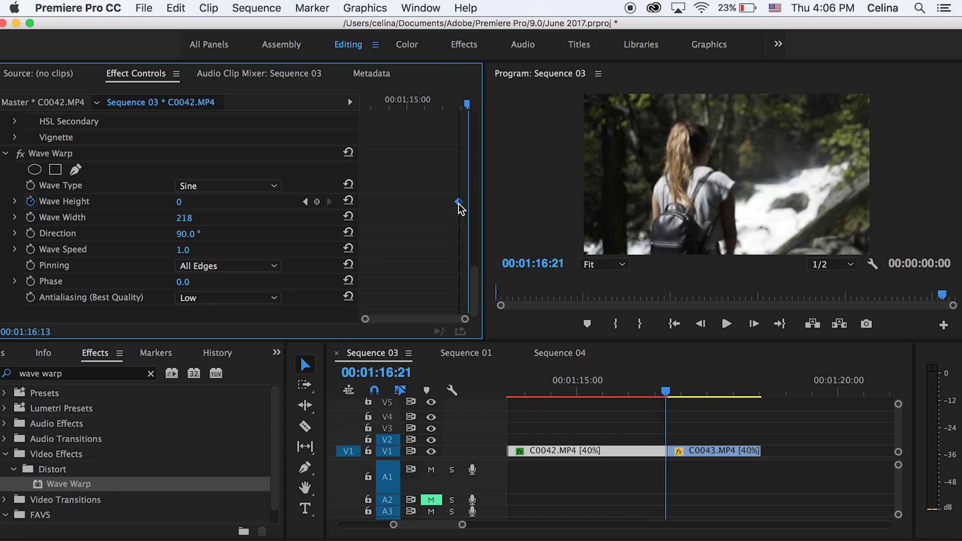
- At 00:01:16:21, raise C0042.MP4's Wave Height to 120 and play back the clip's end
left_click(180, 201)
type("68")
key("Return")
left_click_drag(181, 202, 207, 202)
left_click(457, 96)
key("space")
key("space")
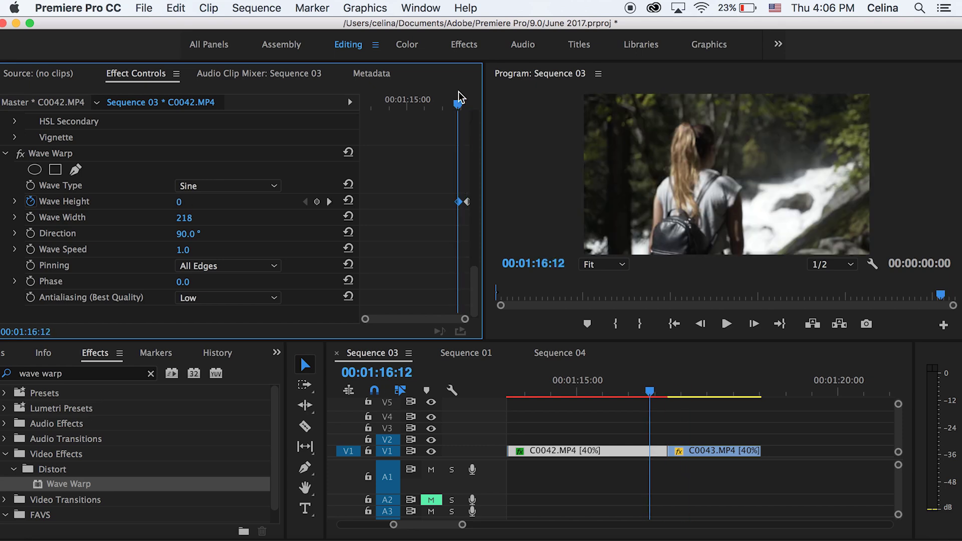
- Add a Scale keyframe at 00:01:16:12 and a Rotation keyframe at 00:01:16:13 on C0042.MP4, keeping the default values
scroll(464, 181, "up", 10)
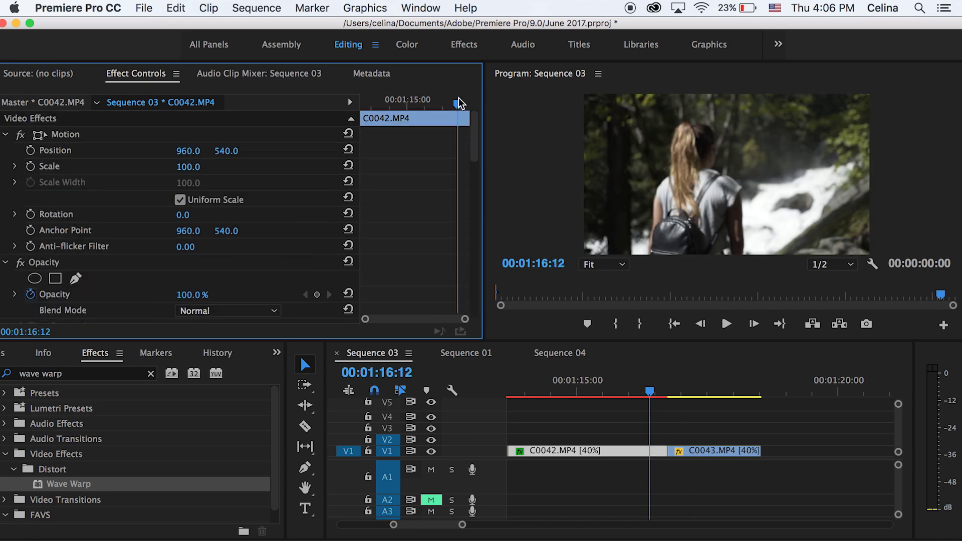
left_click(30, 166)
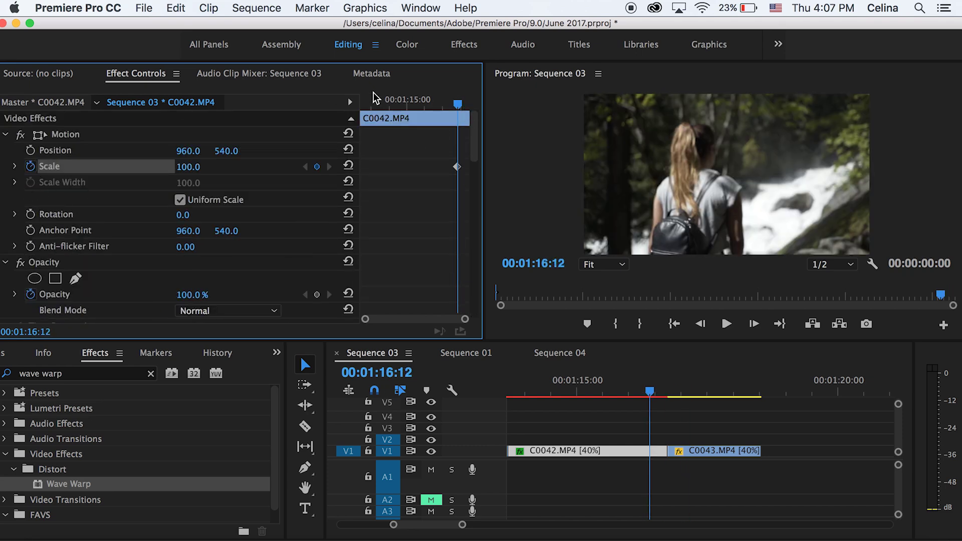
mouse_move(458, 104)
left_mouse_down()
mouse_move(471, 102)
mouse_move(459, 104)
left_mouse_up()
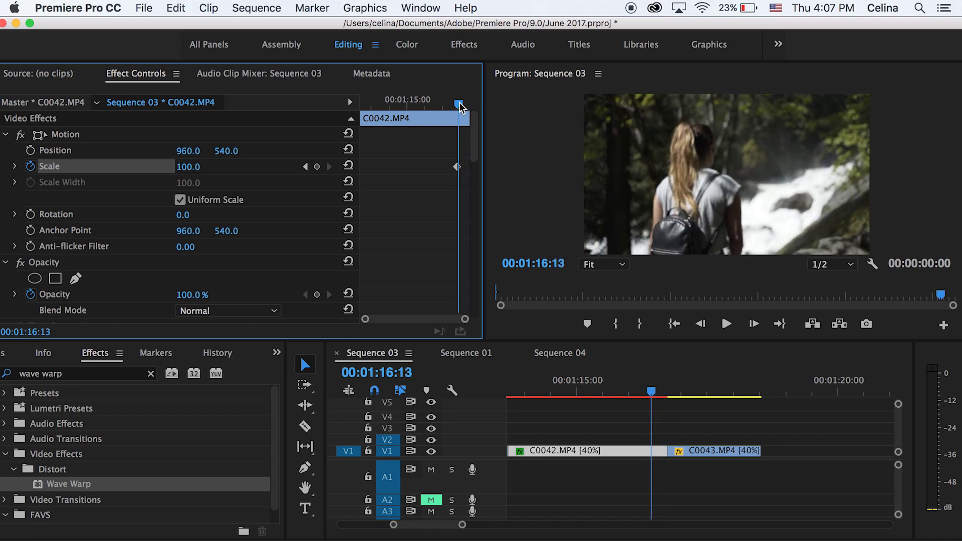
left_click(30, 215)
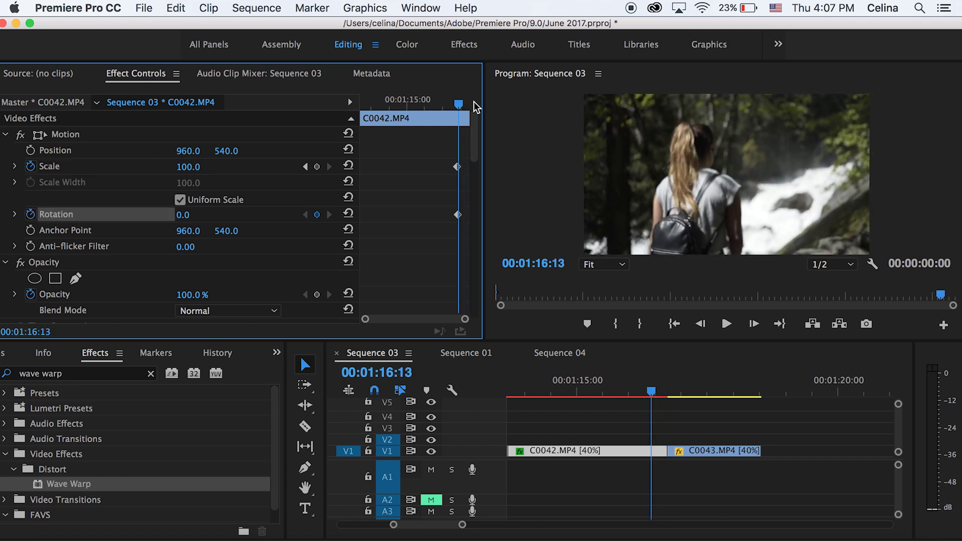
- At 00:01:16:21, set C0042.MP4's Scale to 128 and Rotation to about -3°, and play back the clip's end
left_click_drag(461, 102, 470, 103)
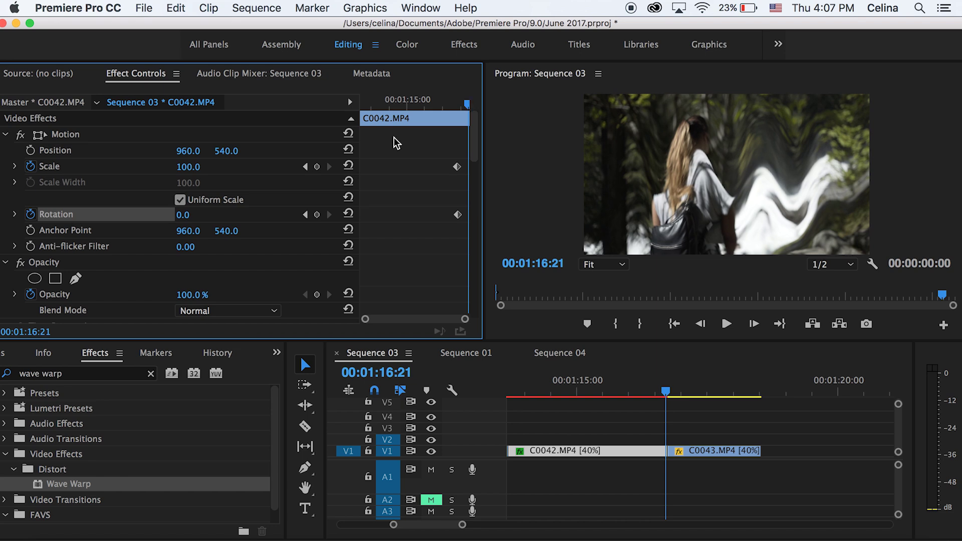
left_click_drag(181, 167, 192, 215)
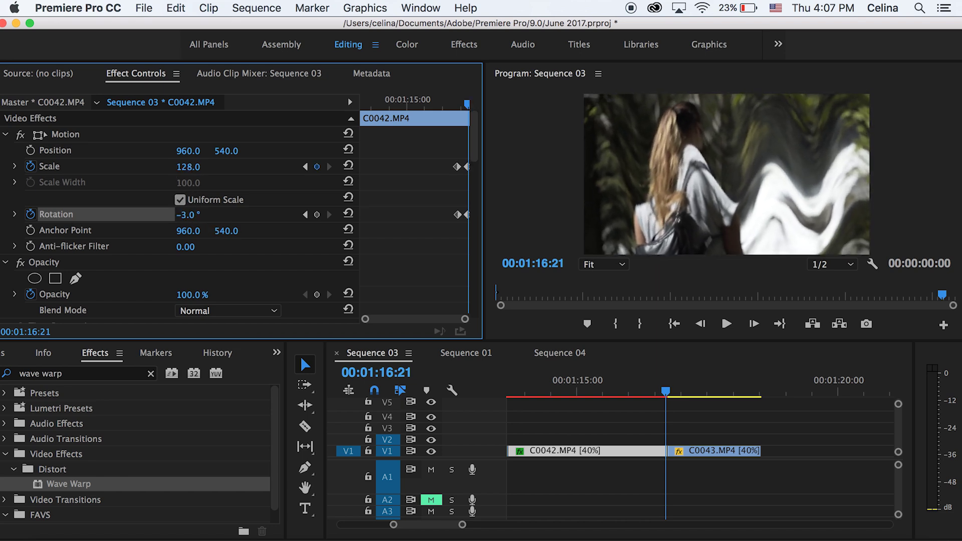
left_click(633, 394)
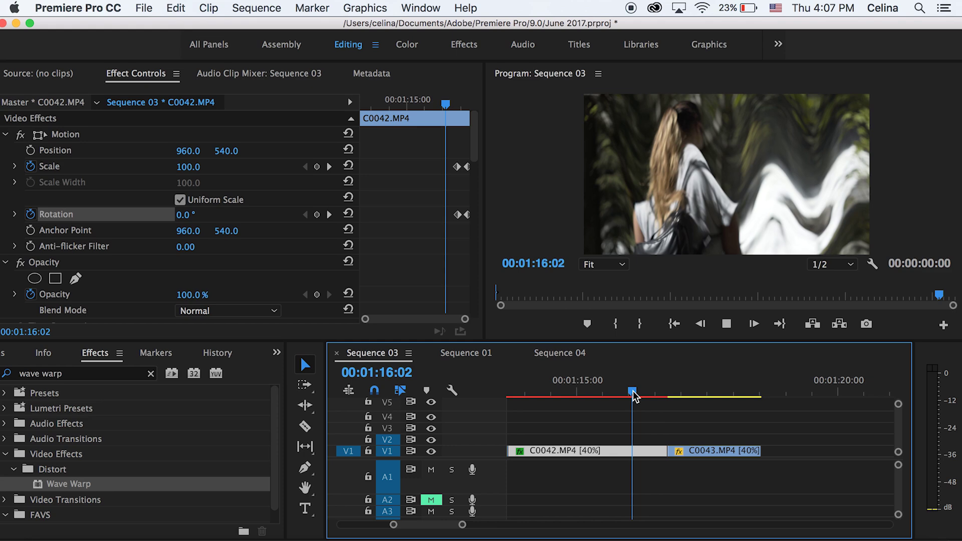
left_click(633, 394)
key("space")
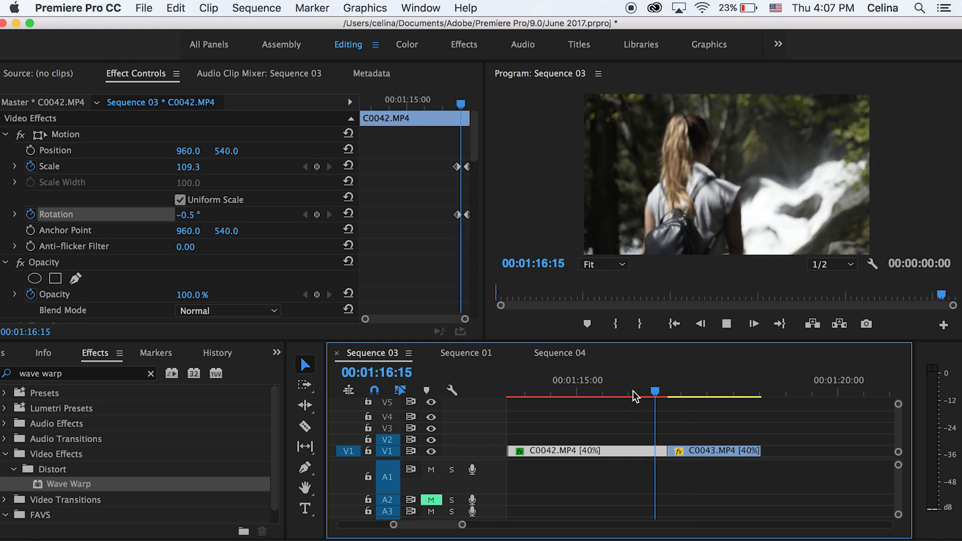
left_click_drag(650, 391, 645, 391)
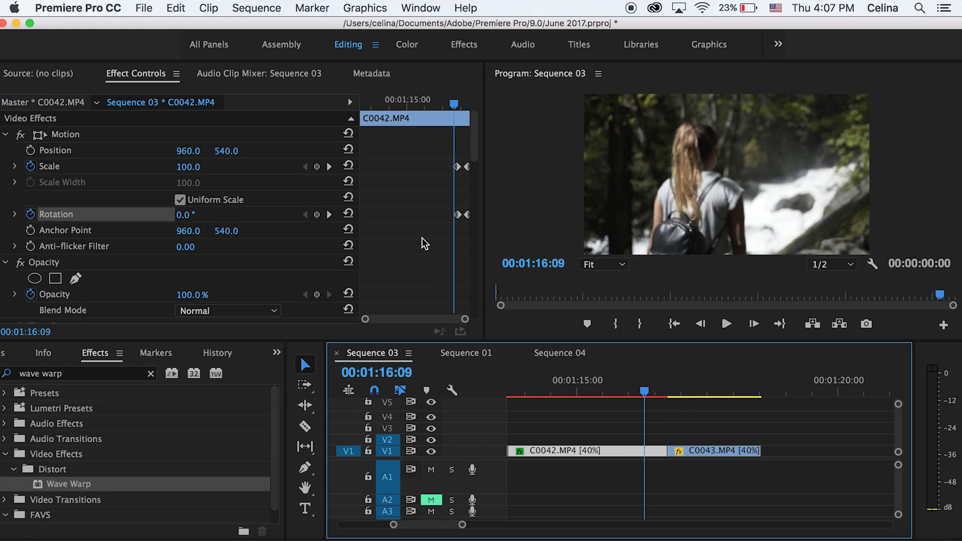
- Move C0042.MP4's first Wave Height keyframe slightly earlier and select its first Scale and Rotation keyframes
scroll(422, 238, "down", 10)
left_click(454, 203)
scroll(453, 207, "up", 5)
scroll(452, 206, "up", 10)
left_click_drag(449, 227, 459, 167)
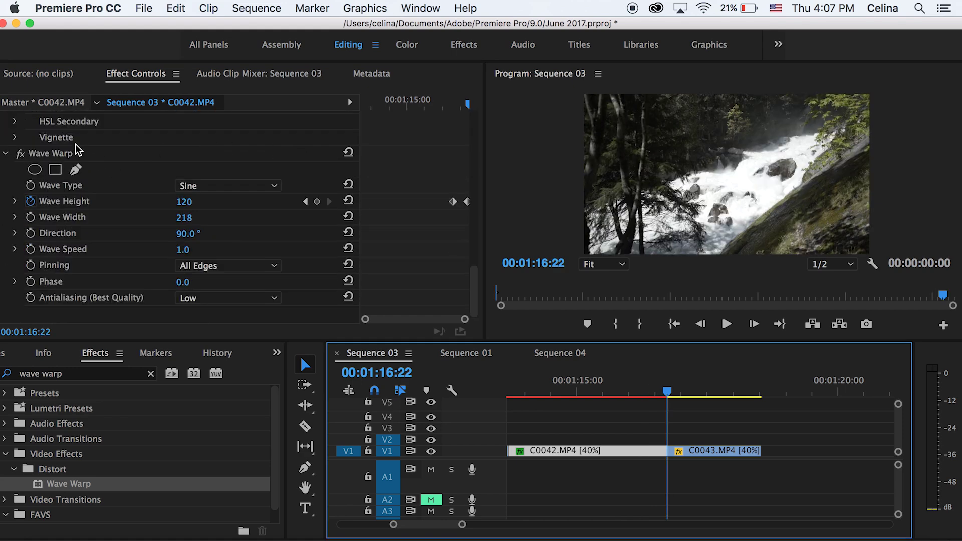
- Save C0042.MP4's keyframed Wave Warp and Motion effects together as a preset named Wave Warp Transition, keeping the Scale type
scroll(382, 190, "up", 15)
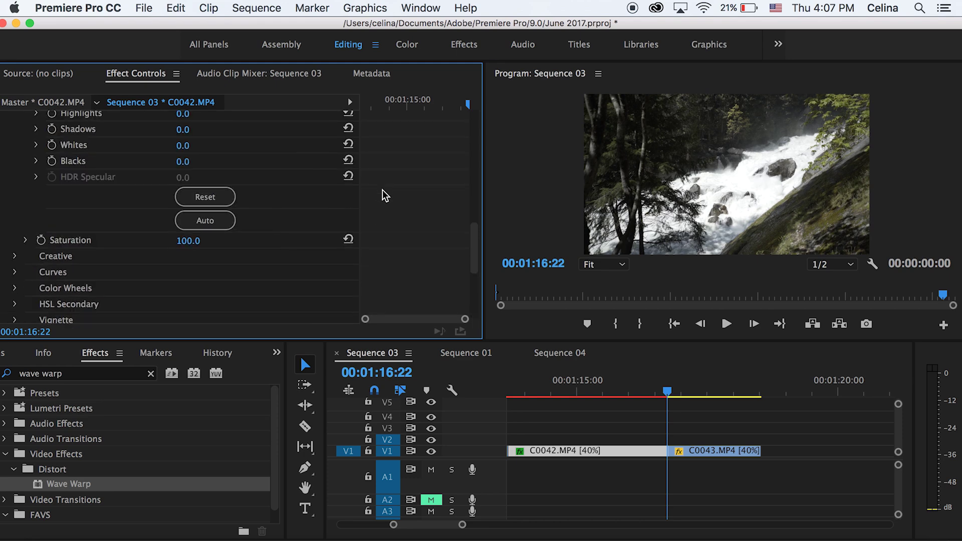
left_click(383, 191)
scroll(382, 191, "down", 2)
scroll(383, 191, "up", 3)
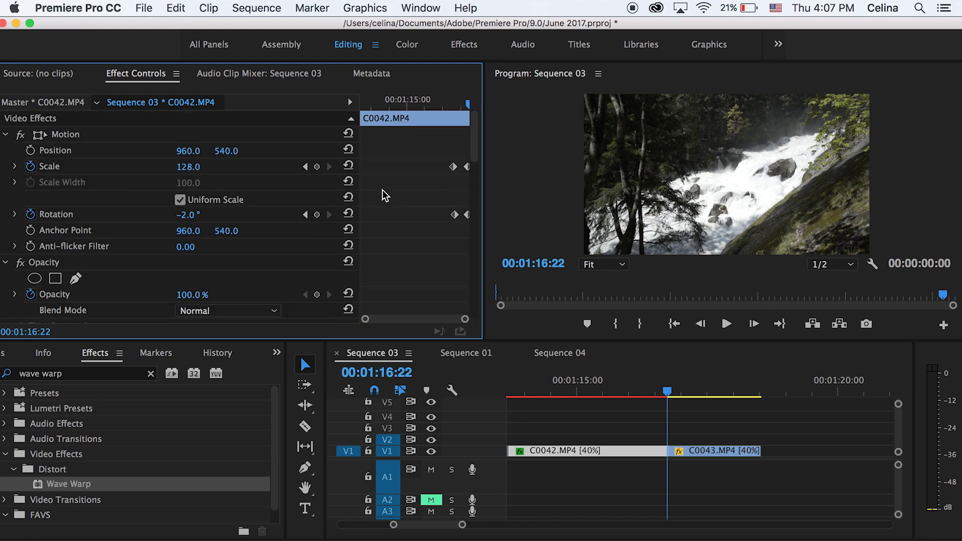
left_click(65, 134)
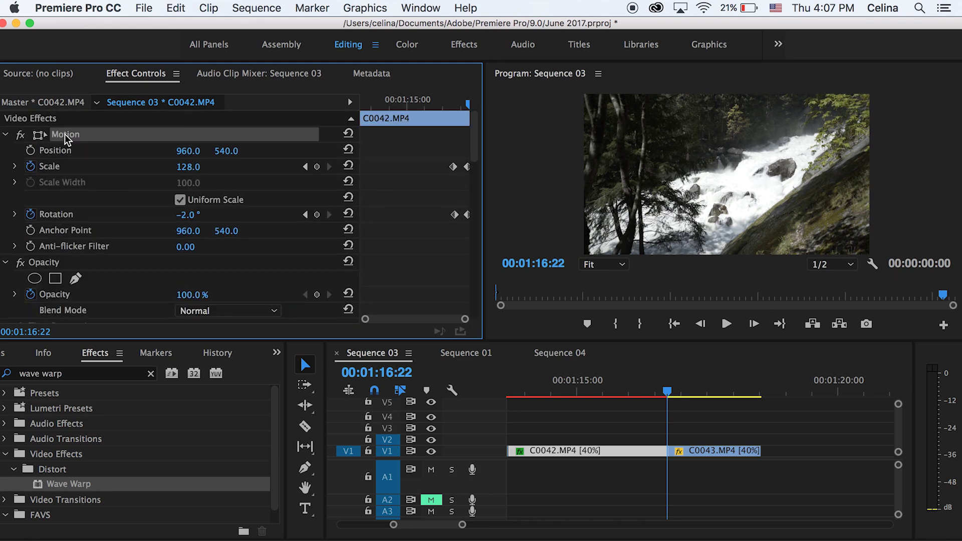
right_click(65, 135)
left_click(110, 164)
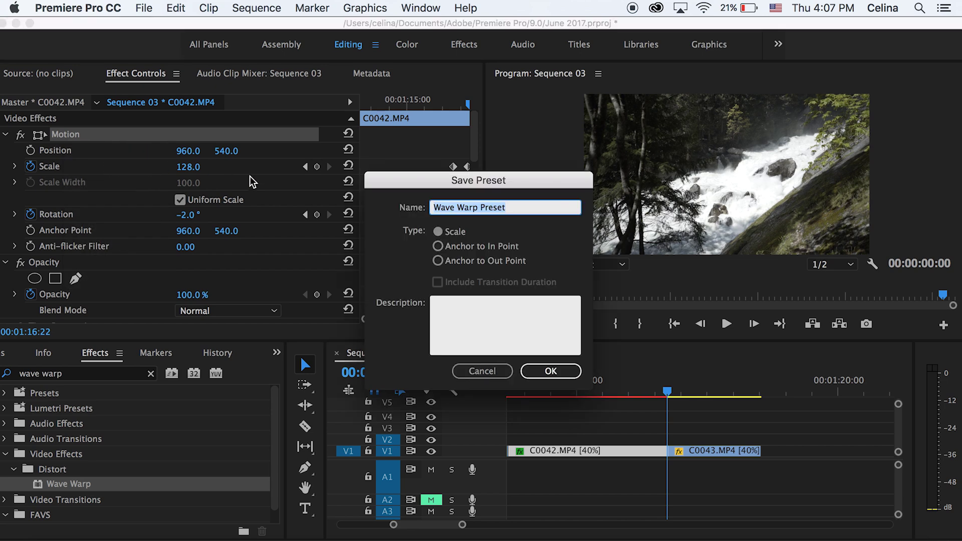
double_click(486, 210)
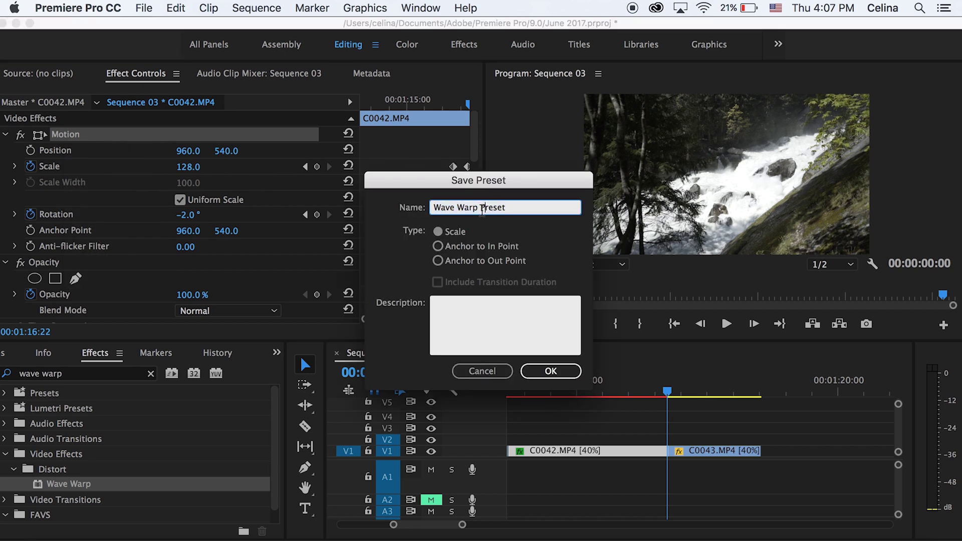
type("Transition")
key("Return")
- Apply the Wave Warp Transition preset to C0043.MP4 and move its Scale and Rotation keyframes to the clip's start in reverse order
left_click(711, 452)
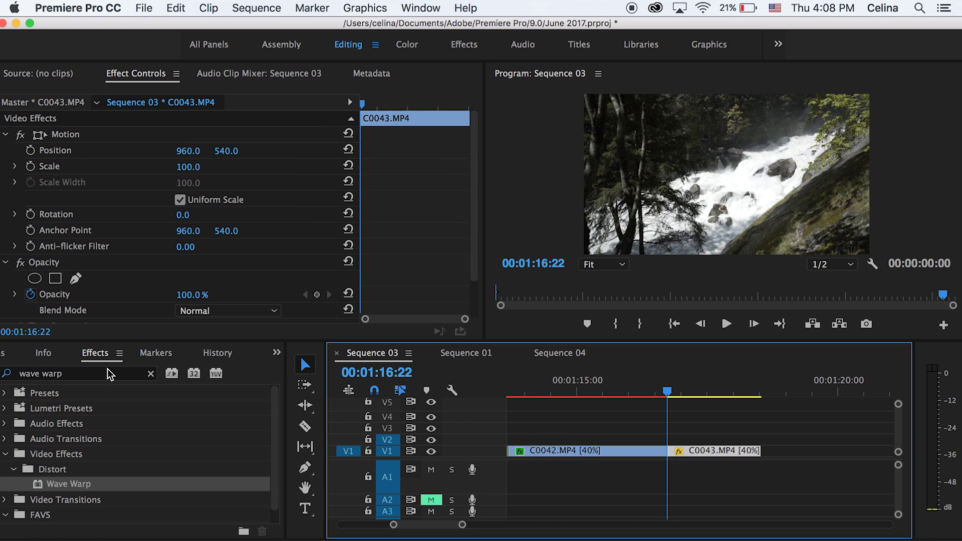
left_click_drag(82, 408, 694, 455)
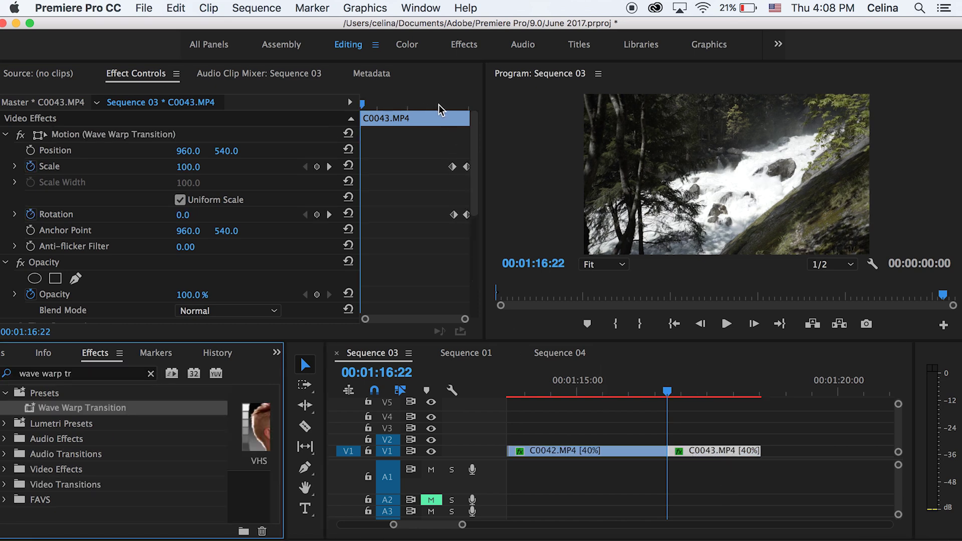
left_click_drag(466, 167, 355, 168)
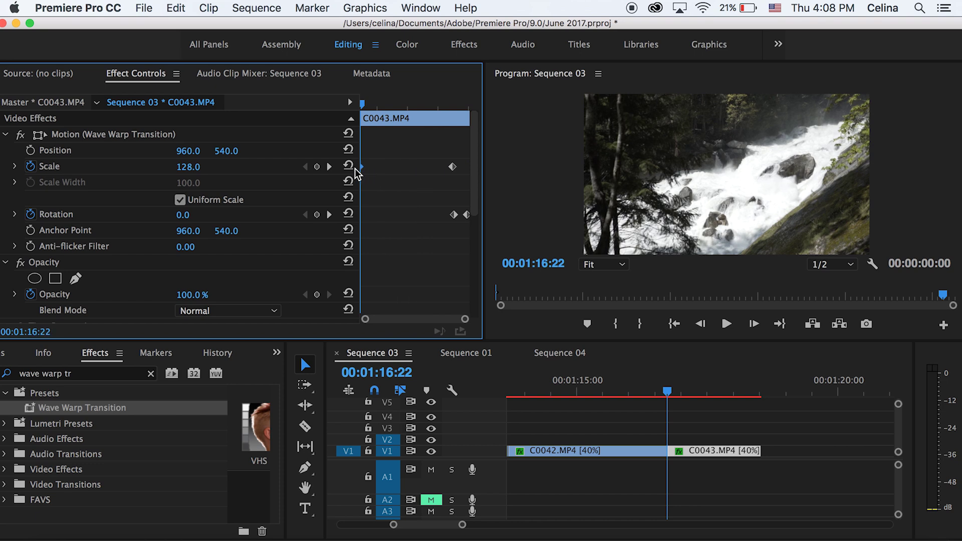
left_click_drag(465, 221, 350, 217)
left_click_drag(363, 166, 376, 168)
left_click_drag(453, 214, 379, 228)
left_click_drag(374, 104, 377, 93)
- Move C0043.MP4's two Wave Height keyframes to the clip's start in reverse order and play back the transition from C0042.MP4
scroll(400, 176, "down", 5)
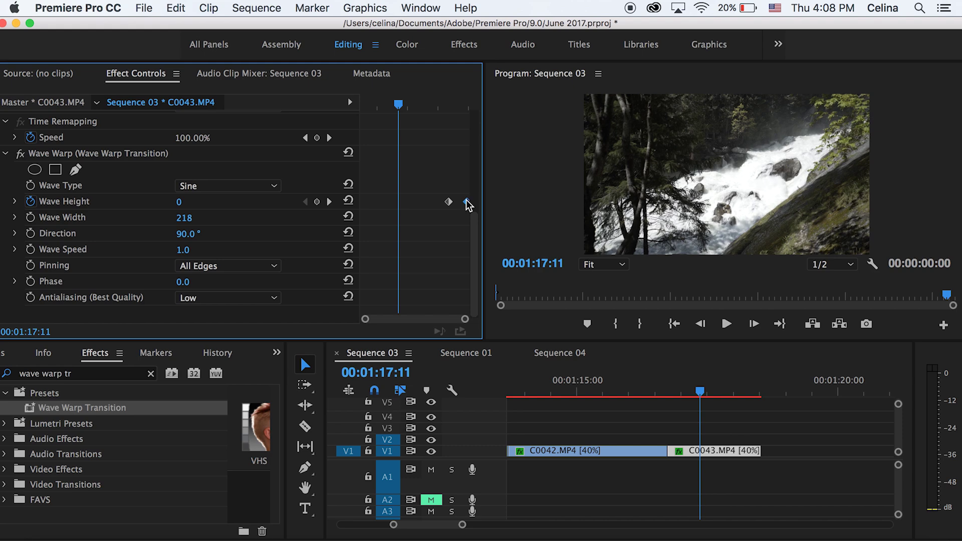
left_click_drag(466, 202, 365, 206)
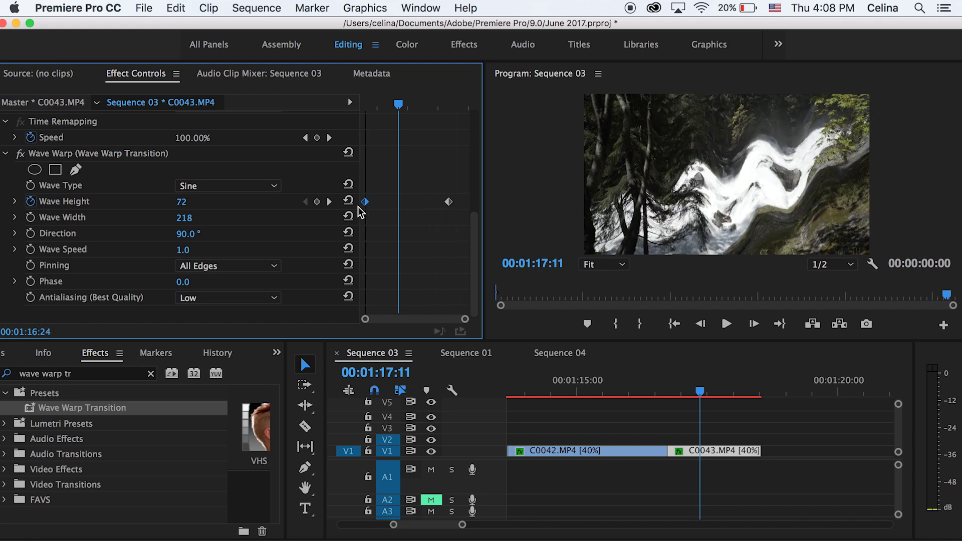
left_click_drag(447, 202, 371, 204)
left_click_drag(380, 100, 349, 106)
key("space")
left_click(640, 382)
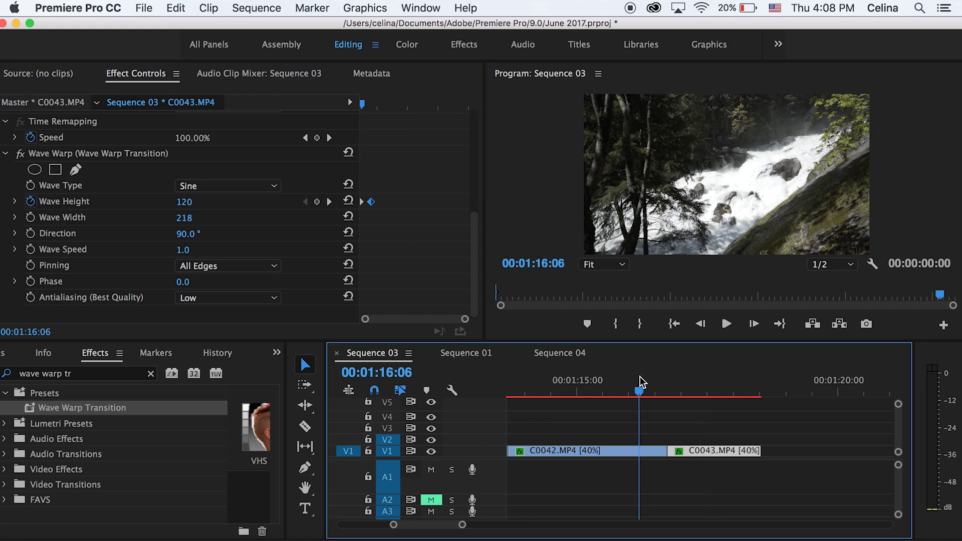
key("space")
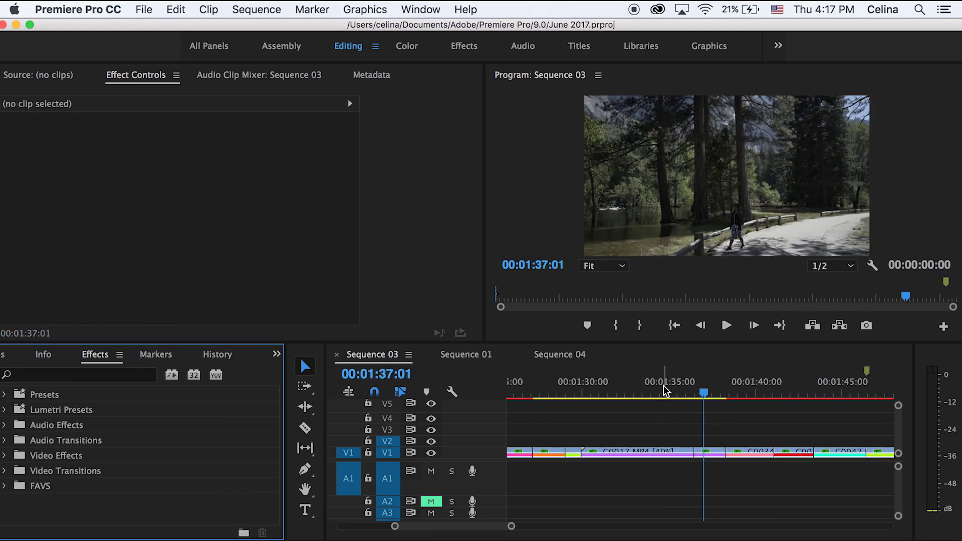
- Play back the cut at the end of C0017.MP4 and nest that clip with the following one under the default name
left_click(682, 383)
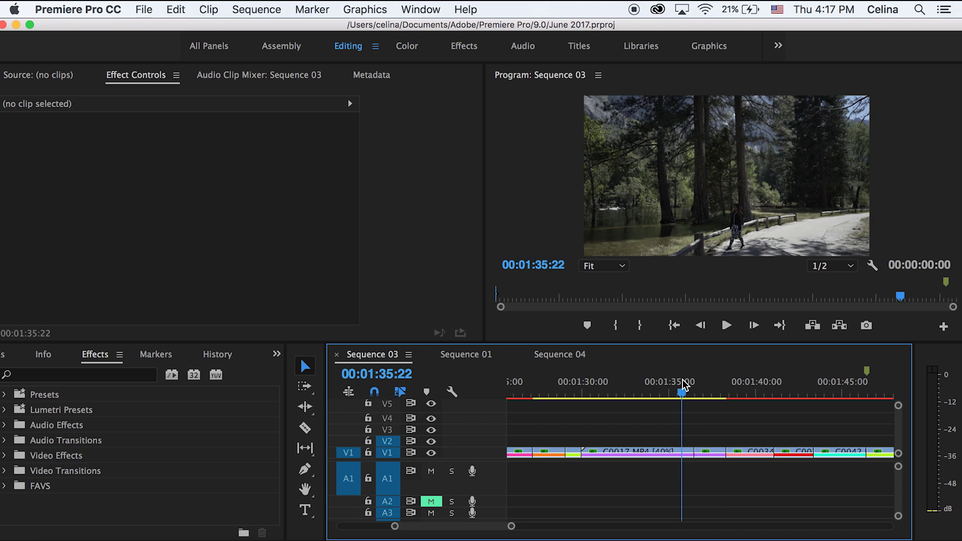
key("=")
key("space")
key("space")
left_click_drag(670, 438, 753, 461)
right_click(753, 461)
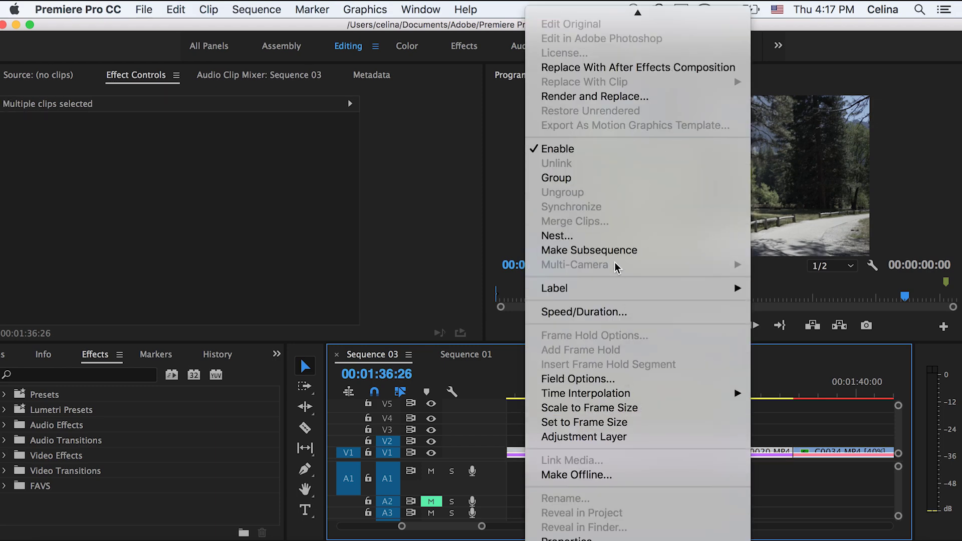
left_click(604, 240)
left_click(506, 308)
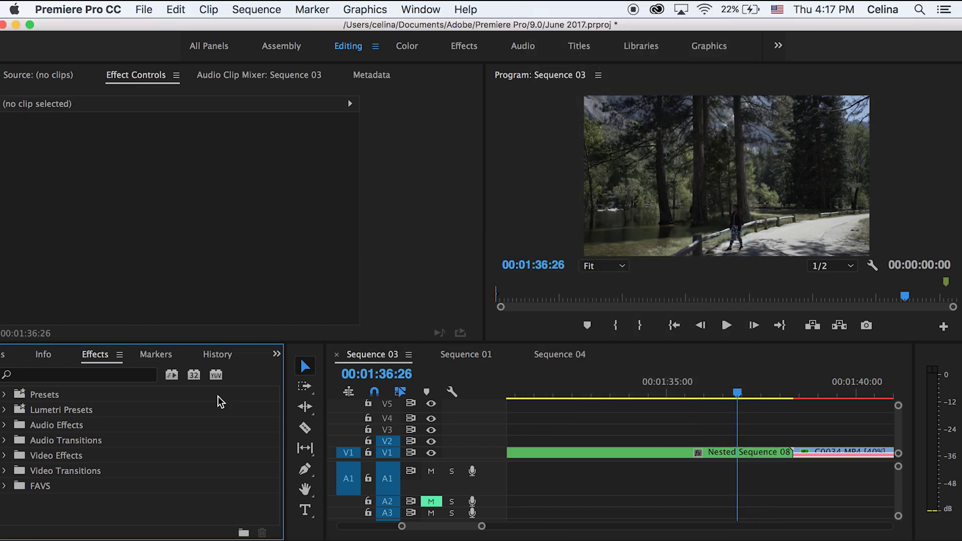
- Apply the Color Balance (RGB) effect to the nested sequence and set its blend mode to Screen
left_click(143, 377)
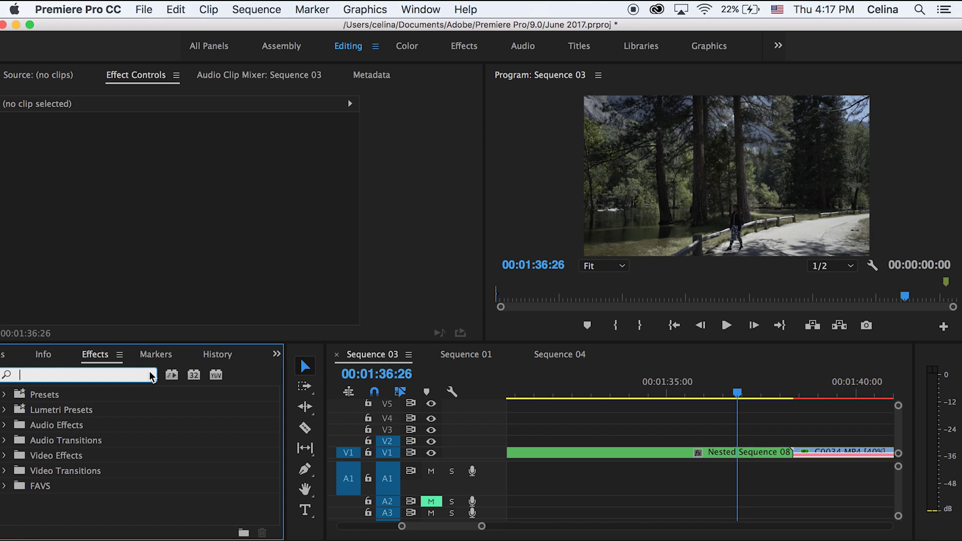
type("rgb")
left_click_drag(95, 485, 666, 453)
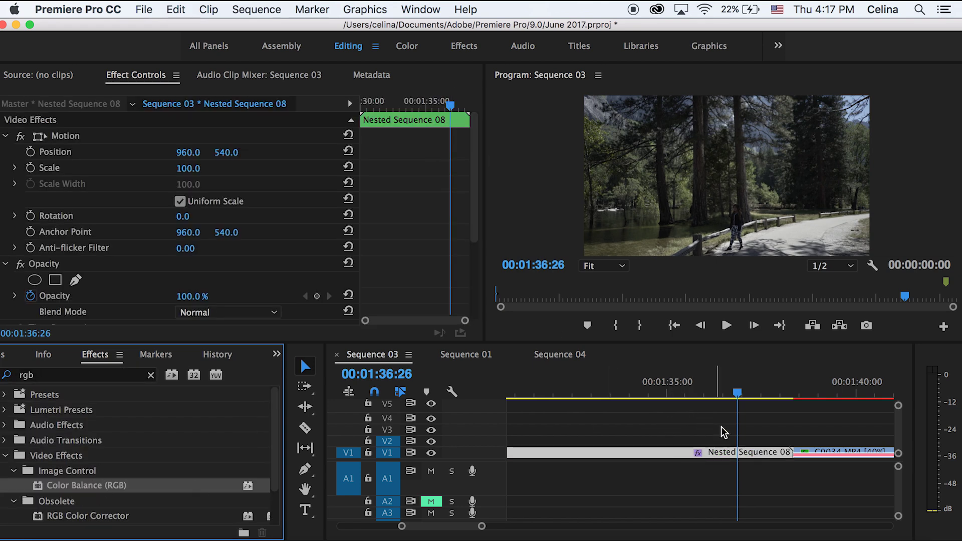
left_click(251, 312)
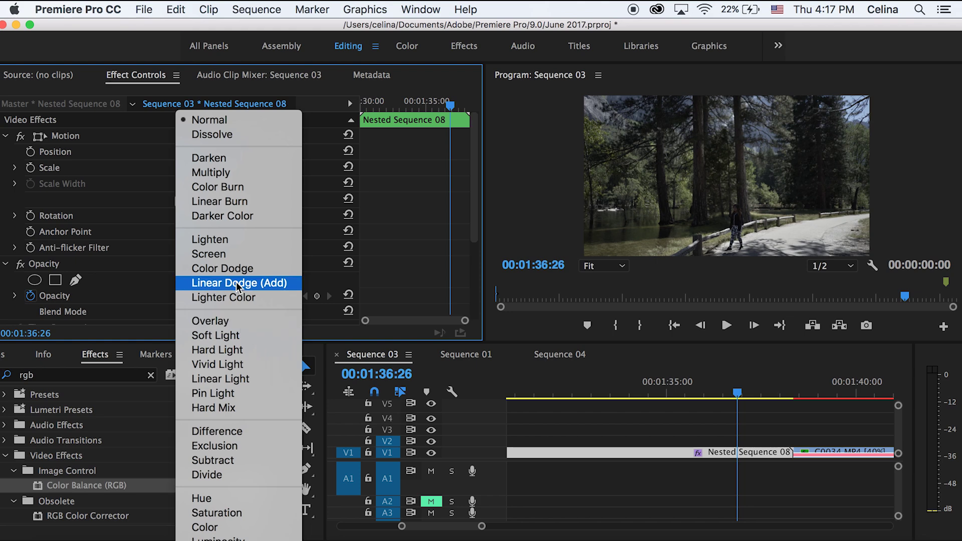
left_click(232, 254)
- Stack two copies of the nested sequence on V2 and V3, directly above the original
scroll(650, 471, "down", 3)
left_click(637, 450)
left_click_drag(636, 452, 635, 429)
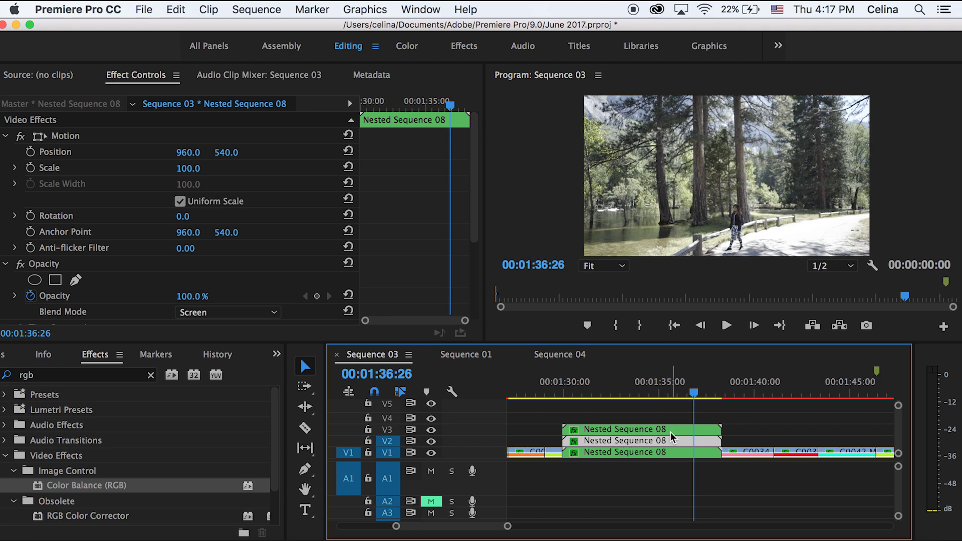
- Set Green and Blue to 0 in the Color Balance (RGB) effect of the nested sequence on V3
left_click(651, 441)
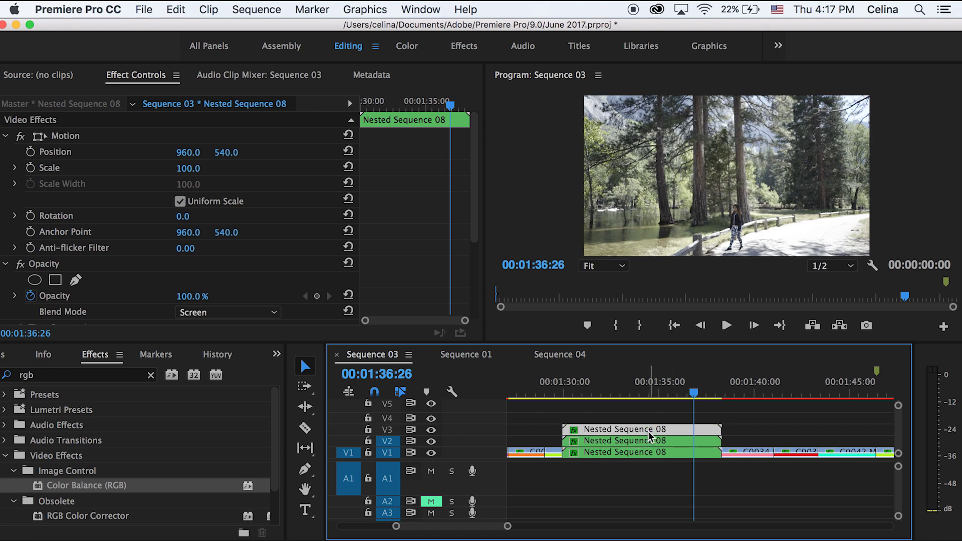
scroll(361, 224, "down", 5)
left_click(195, 279)
type("0")
key("Tab")
type("0")
key("Return")
- Set Red and Blue to 0 in the Color Balance (RGB) effect of the nested sequence on V2
left_click(650, 450)
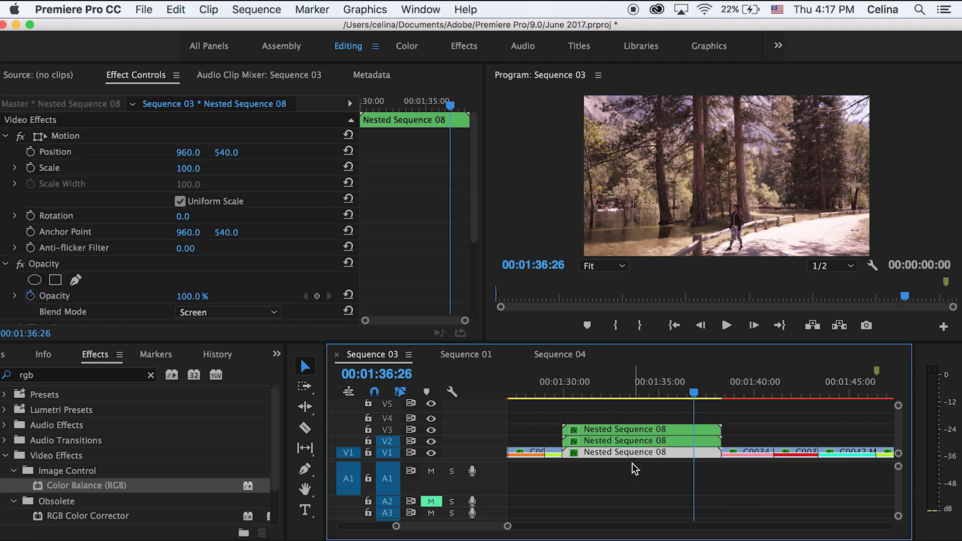
left_click(621, 440)
scroll(436, 166, "down", 5)
left_click(181, 267)
type("0")
key("Return")
left_click(184, 299)
type("0")
key("Return")
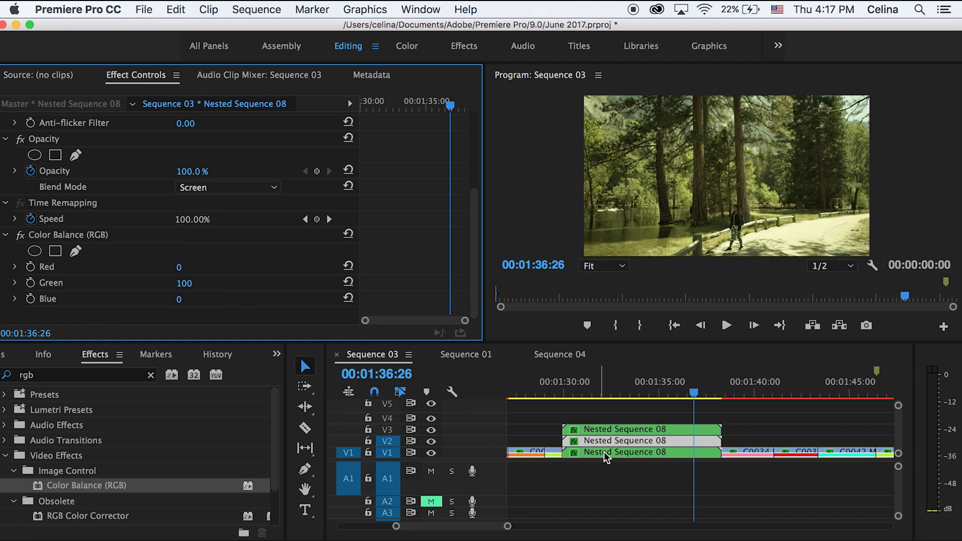
- Set Red and Green to 0 in the Color Balance (RGB) effect of the nested sequence on V1
left_click(609, 454)
scroll(429, 240, "down", 5)
left_click(181, 267)
type("0")
key("Return")
left_click(185, 283)
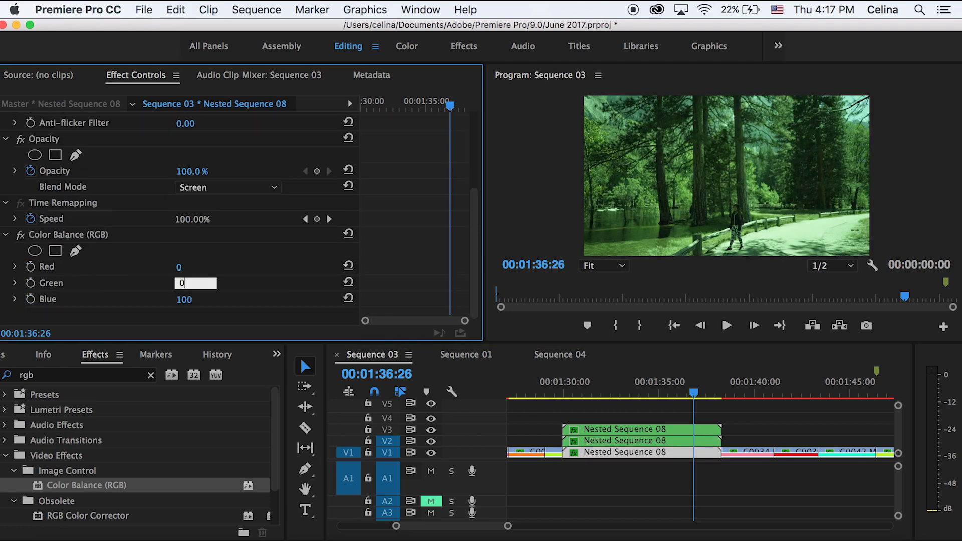
key("Return")
- On the V2 nested sequence, add Scale keyframes of 100 at 00:01:35:23 and just after the transition
scroll(435, 215, "up", 5)
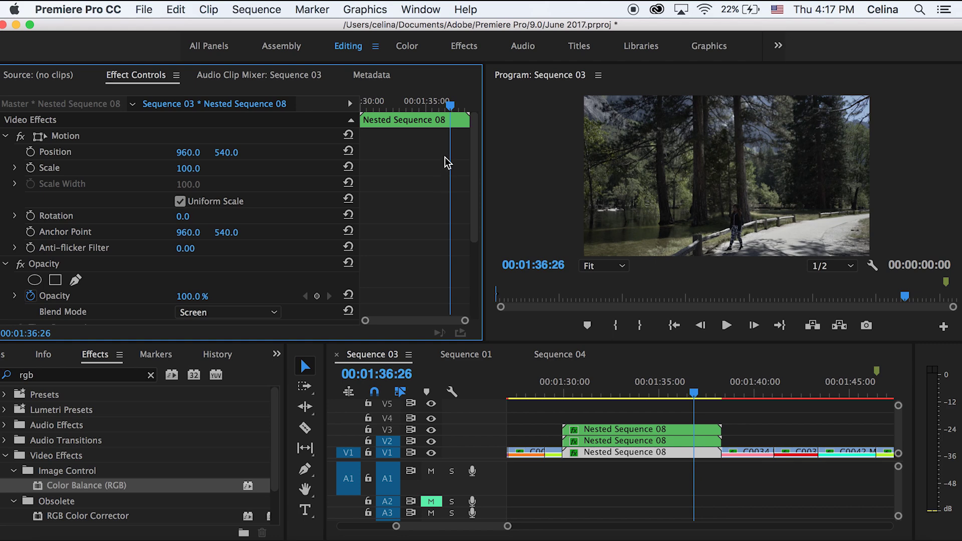
mouse_move(450, 105)
left_mouse_down()
mouse_move(468, 105)
mouse_move(436, 110)
left_mouse_up()
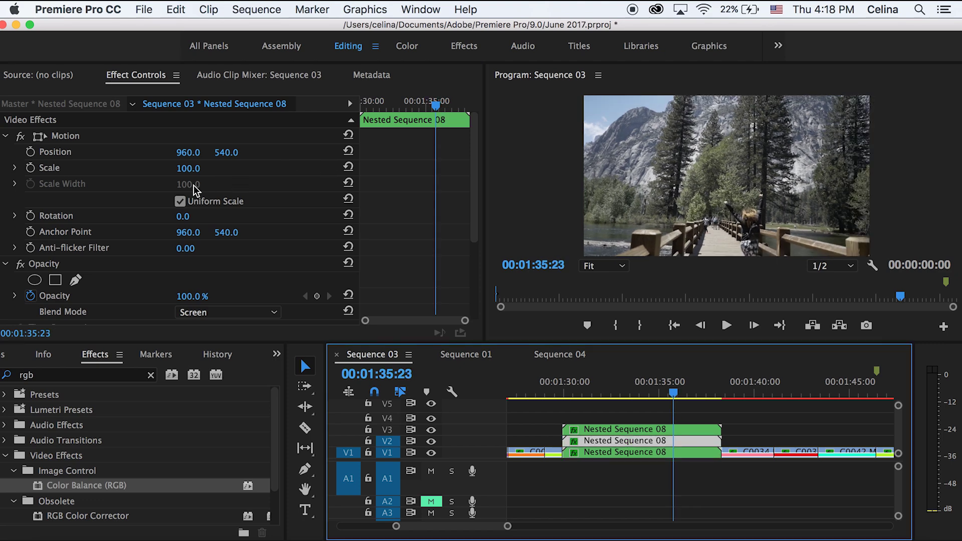
left_click_drag(186, 169, 188, 168)
key("super+z")
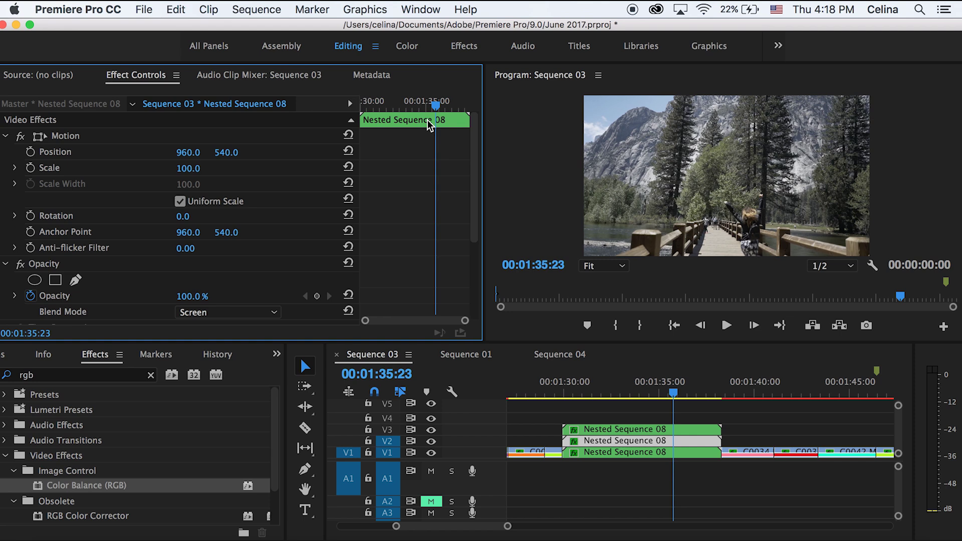
left_click(30, 167)
left_click_drag(436, 106, 448, 106)
left_click(188, 168)
- At 00:01:36:04, set the V2 nested sequence's Scale to 105 and play back the transition
left_click_drag(445, 105, 439, 106)
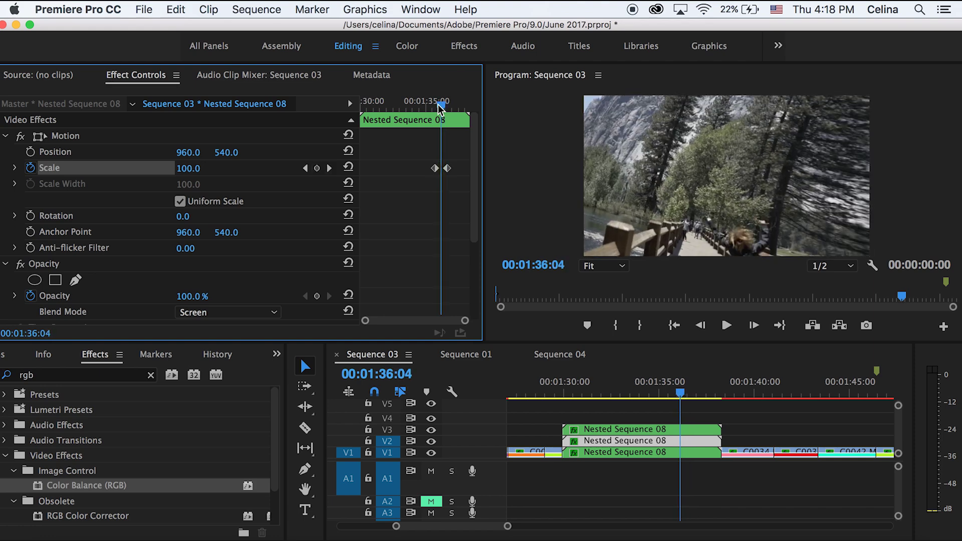
left_click_drag(188, 168, 191, 168)
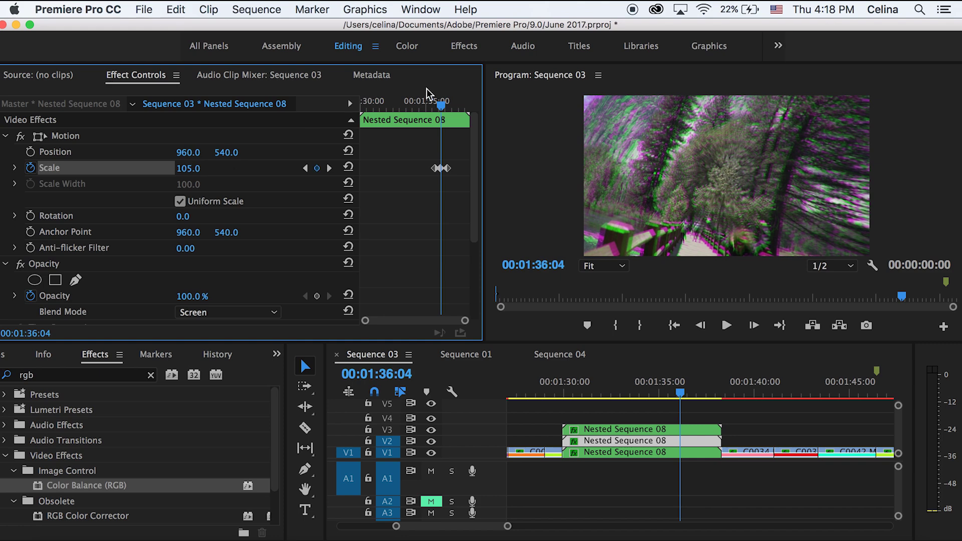
left_click(431, 106)
key("space")
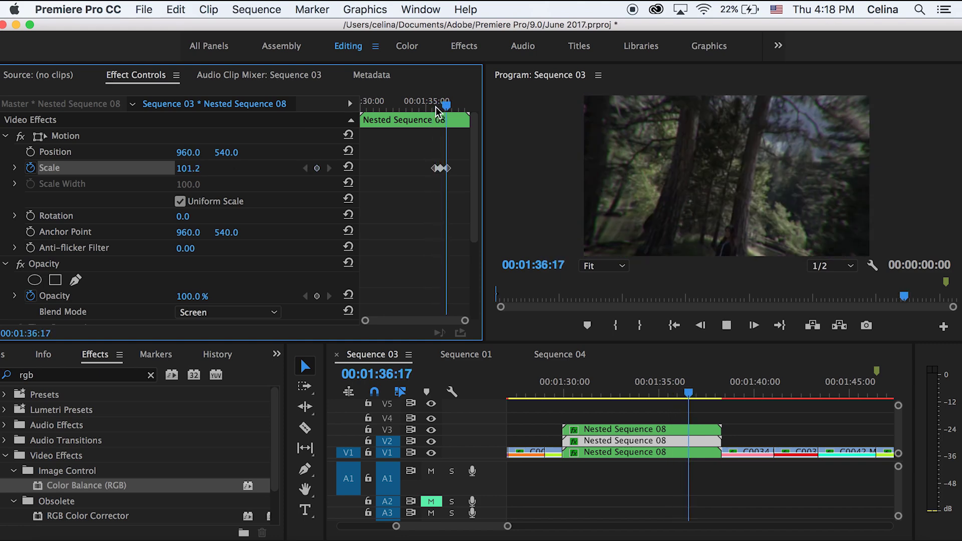